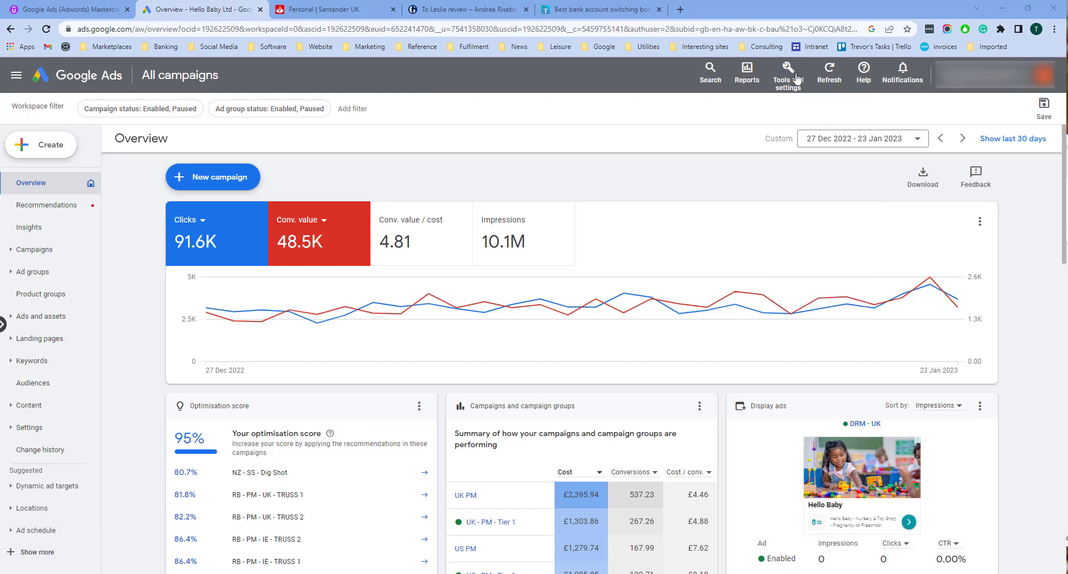
# Open the list of reporting dashboards and review the US - Shopping Performance dashboard
pyautogui.click(749, 78)
pyautogui.click(754, 167)
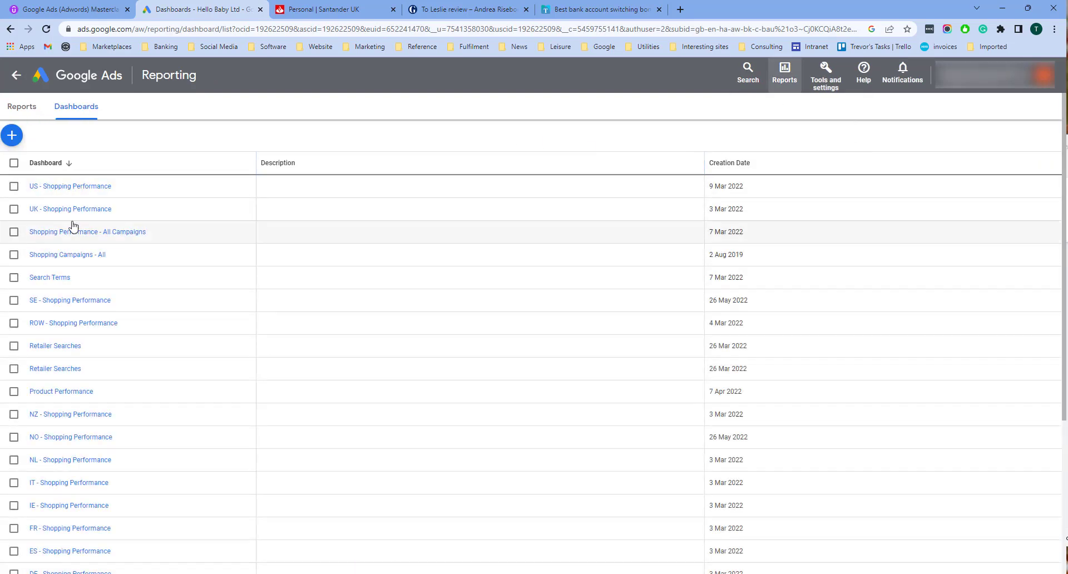
pyautogui.click(84, 187)
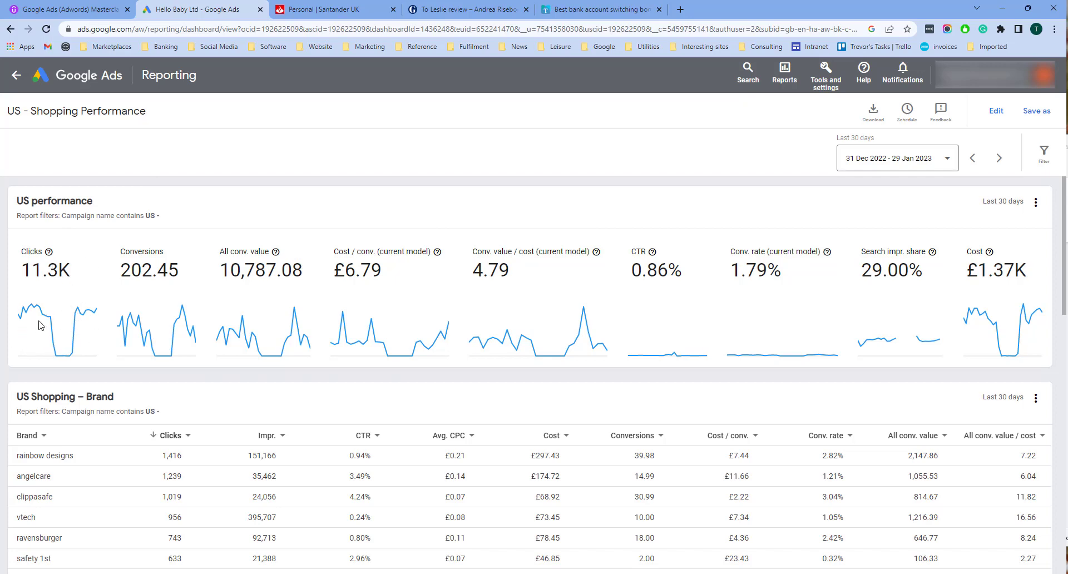
pyautogui.scroll(-4, 39, 324)
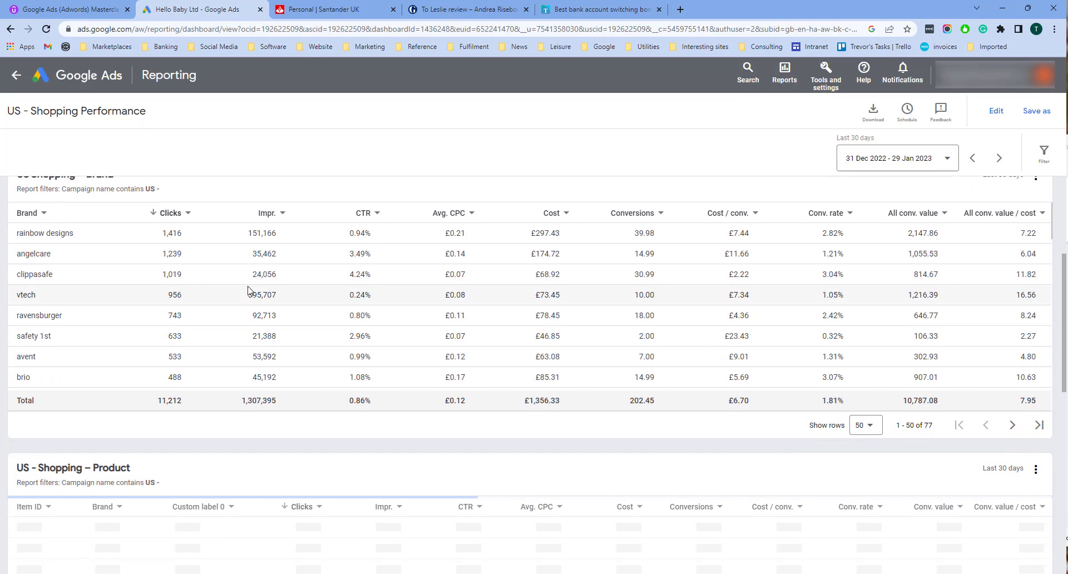
pyautogui.scroll(2, 202, 341)
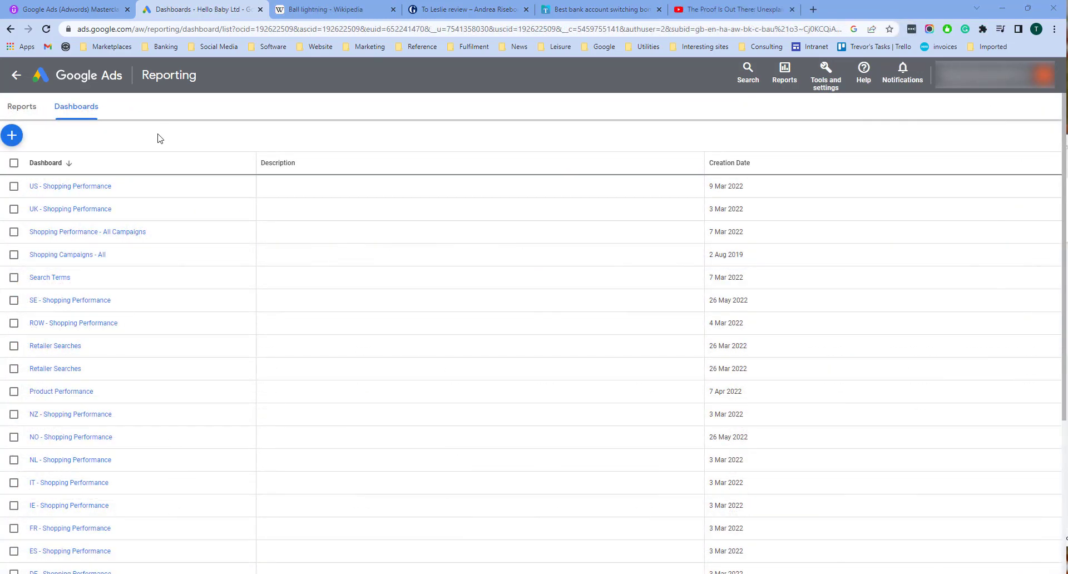
# Create a new dashboard and name it "Test dashboard"
pyautogui.click(12, 136)
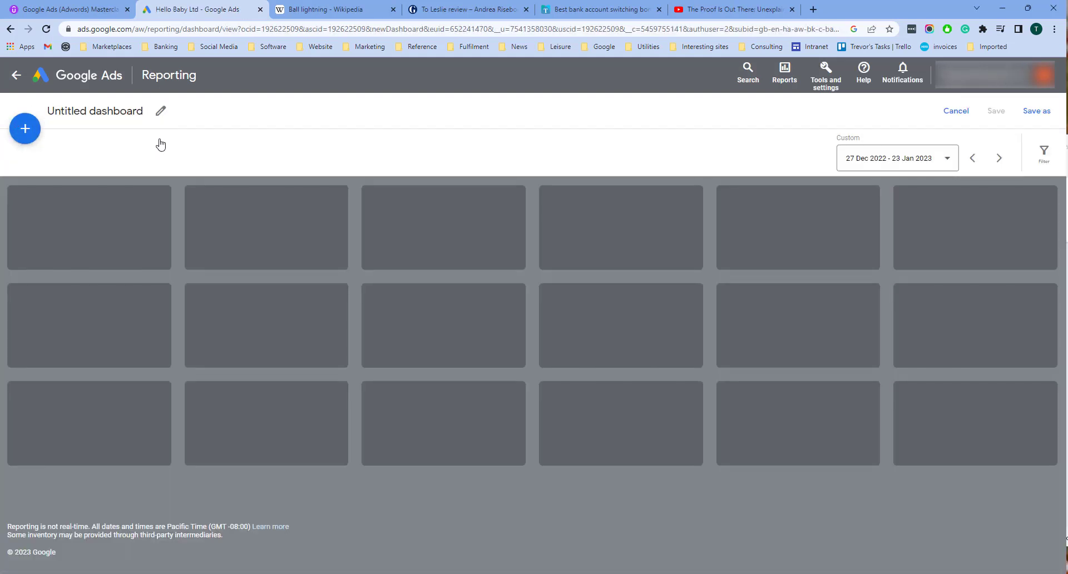
pyautogui.click(161, 111)
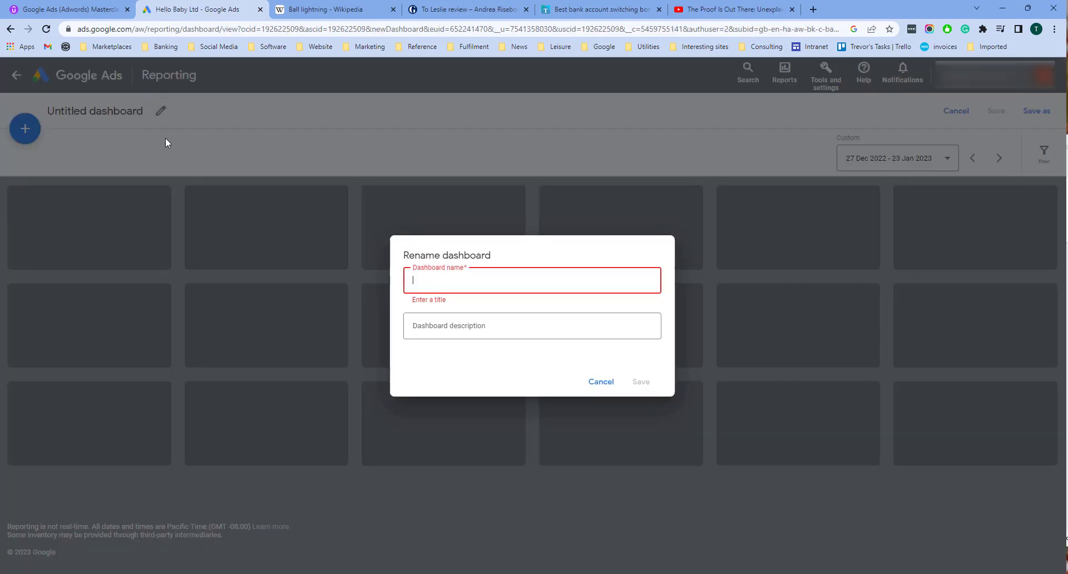
pyautogui.write('Test dashboard')
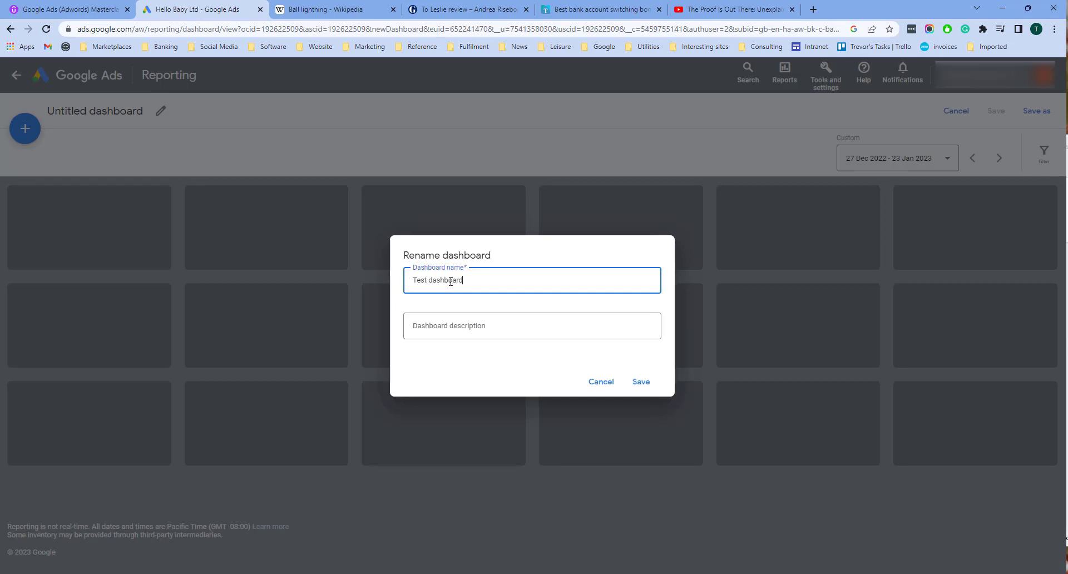
pyautogui.click(647, 388)
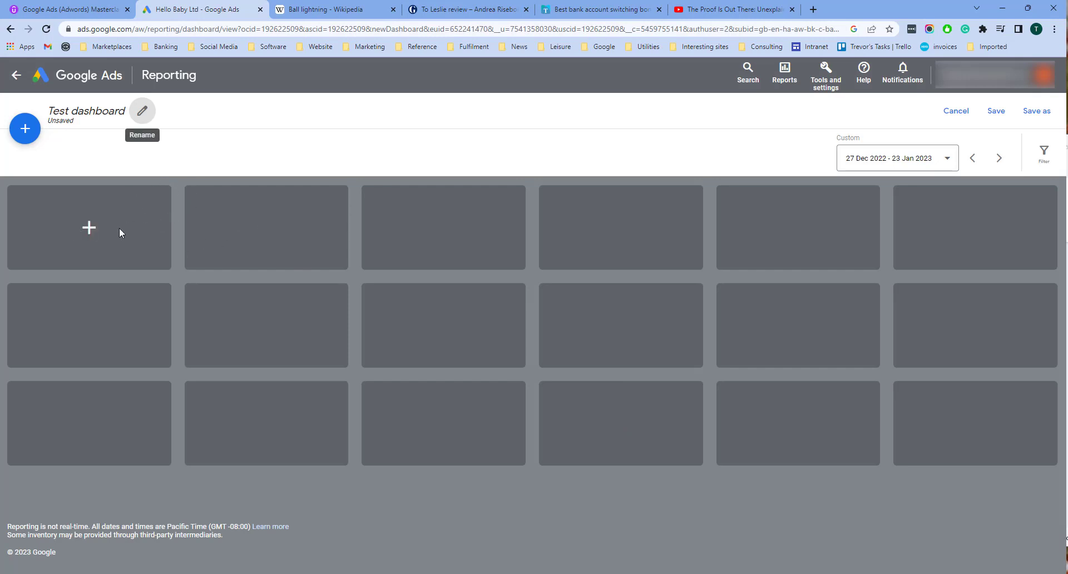
# Start a scorecard in the dashboard's first empty tile and name it "Top metrics"
pyautogui.click(89, 227)
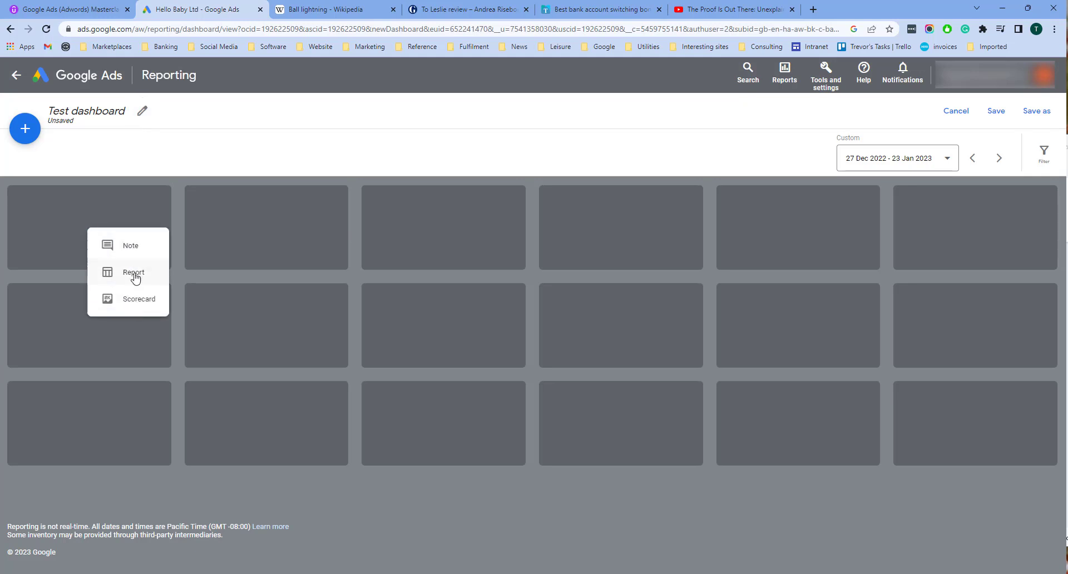
pyautogui.click(136, 300)
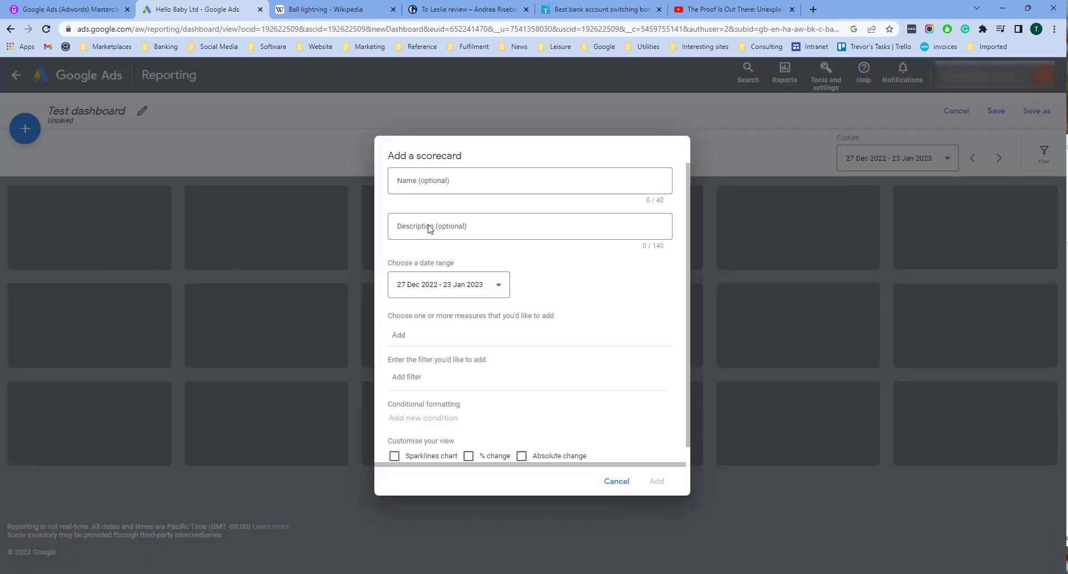
pyautogui.click(445, 181)
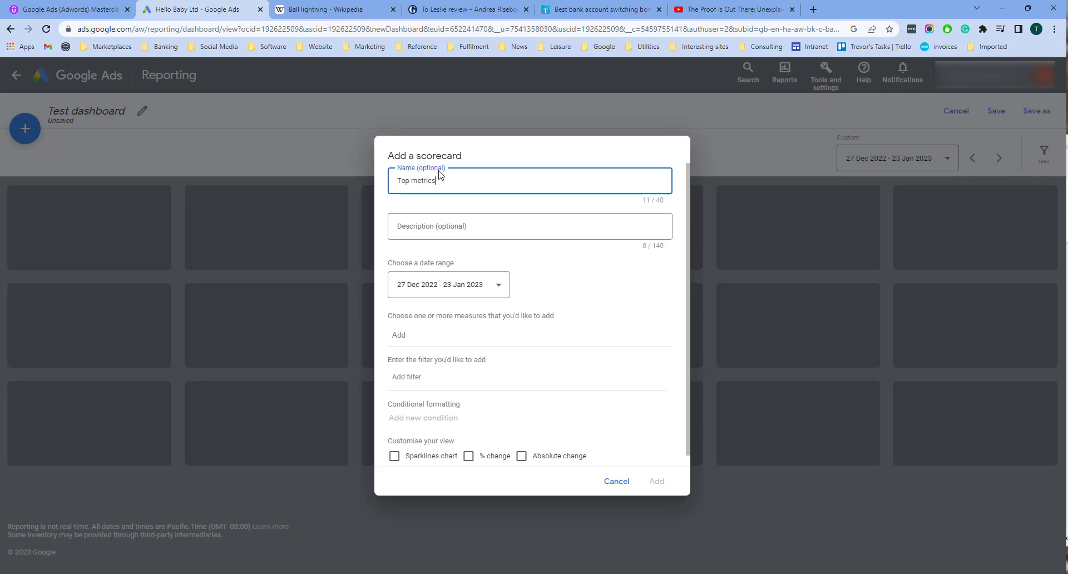
# Add the performance measure CTR and the competitive metric Click share to the scorecard
pyautogui.click(409, 338)
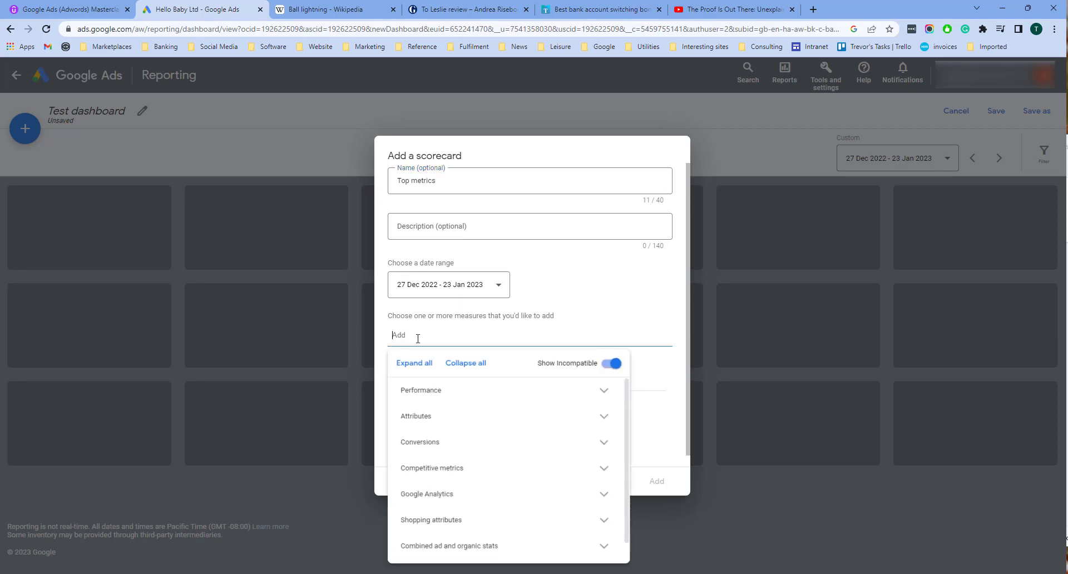
pyautogui.click(612, 392)
pyautogui.scroll(-1, 567, 405)
pyautogui.scroll(-2, 556, 405)
pyautogui.click(439, 398)
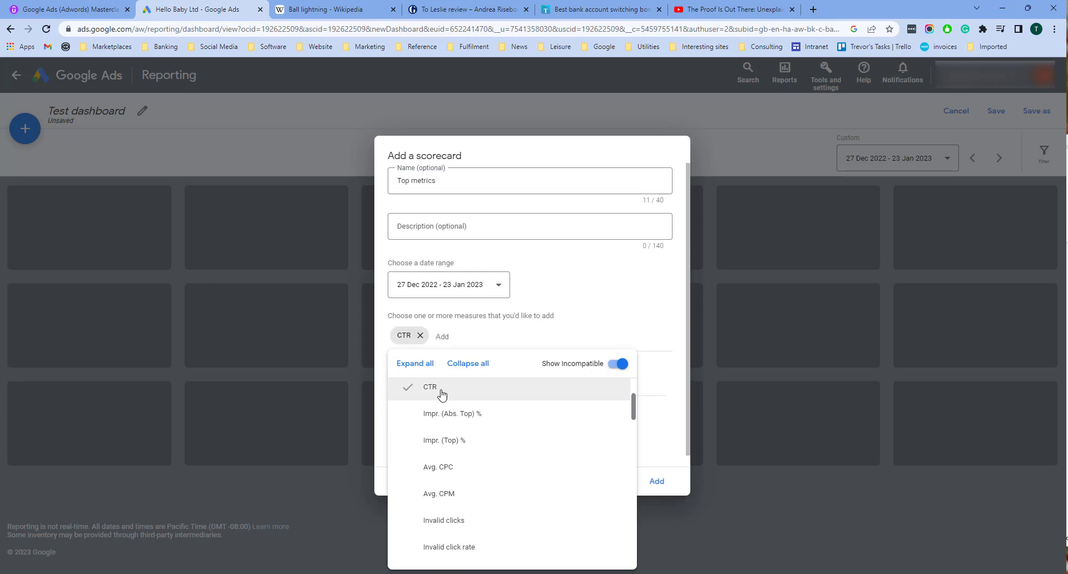
pyautogui.click(443, 338)
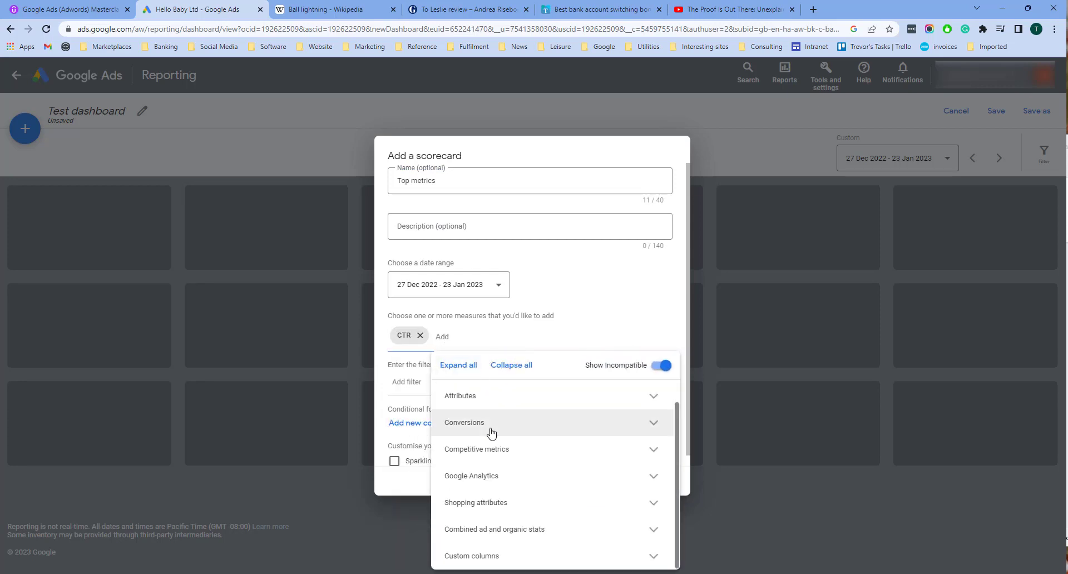
pyautogui.click(489, 448)
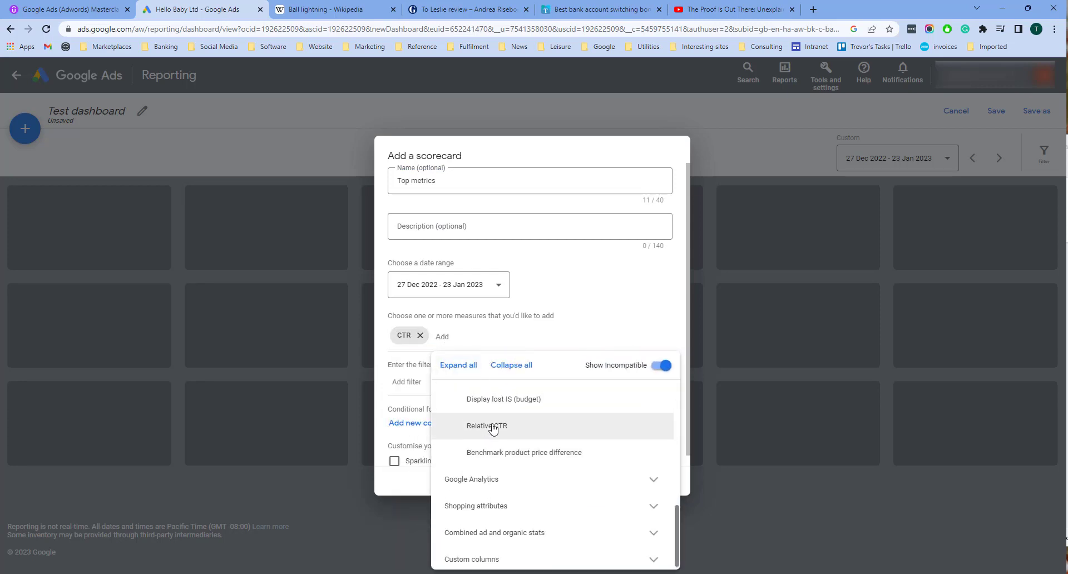
pyautogui.scroll(4, 484, 445)
pyautogui.click(493, 405)
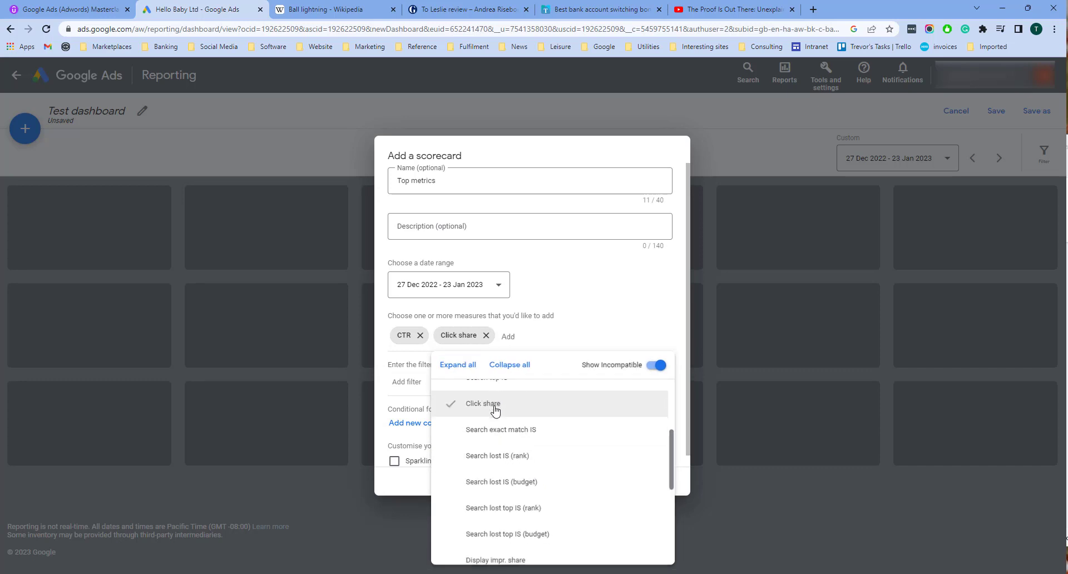
# Add the conversion measure Conversions (current model) to the scorecard
pyautogui.click(506, 337)
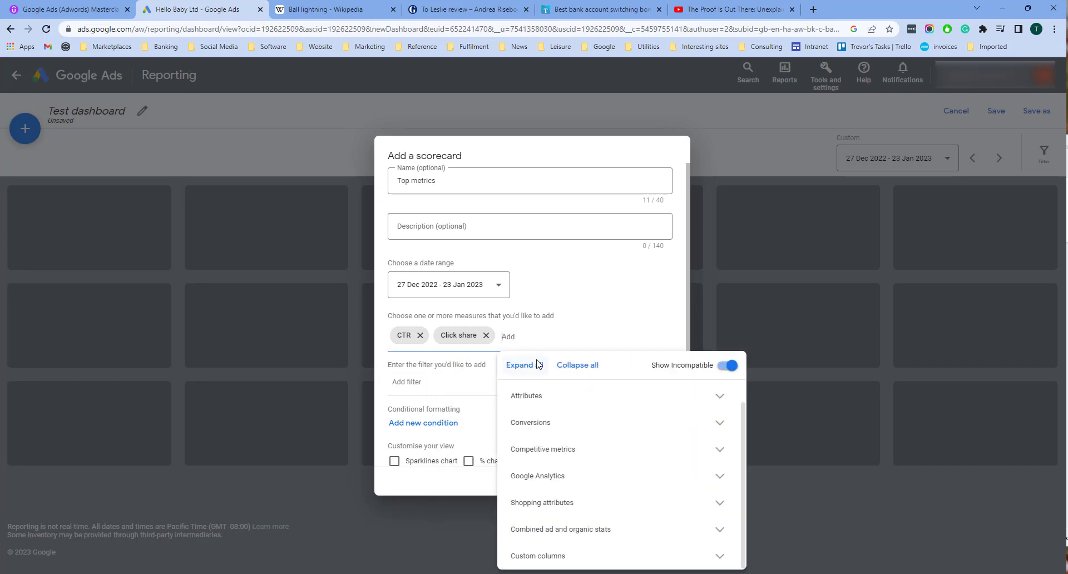
pyautogui.click(543, 424)
pyautogui.scroll(8, 559, 401)
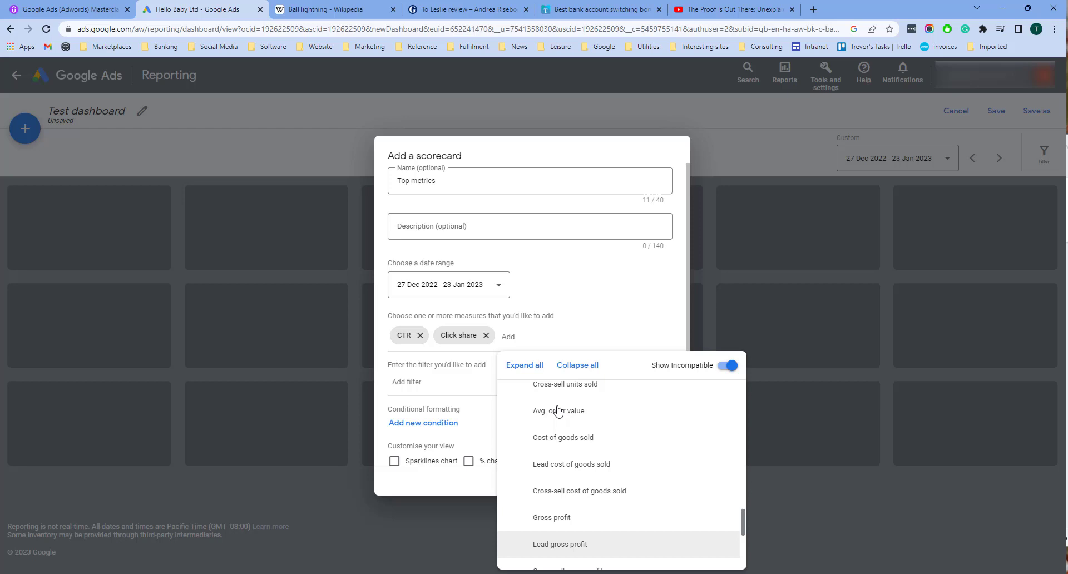
pyautogui.scroll(3, 559, 430)
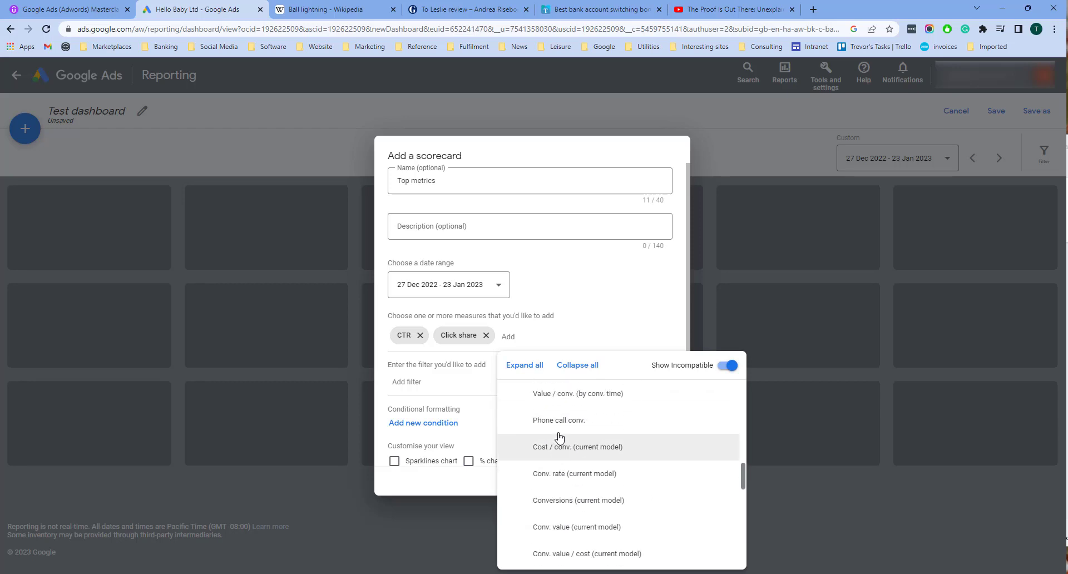
pyautogui.click(573, 503)
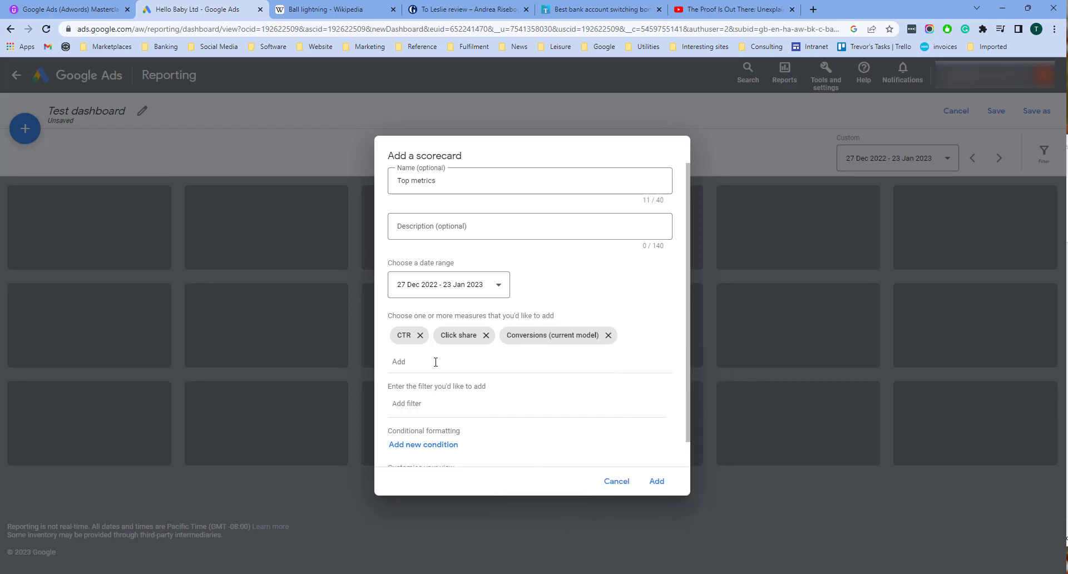
# Filter the scorecard to campaigns whose name contains "US"
pyautogui.scroll(-1, 453, 404)
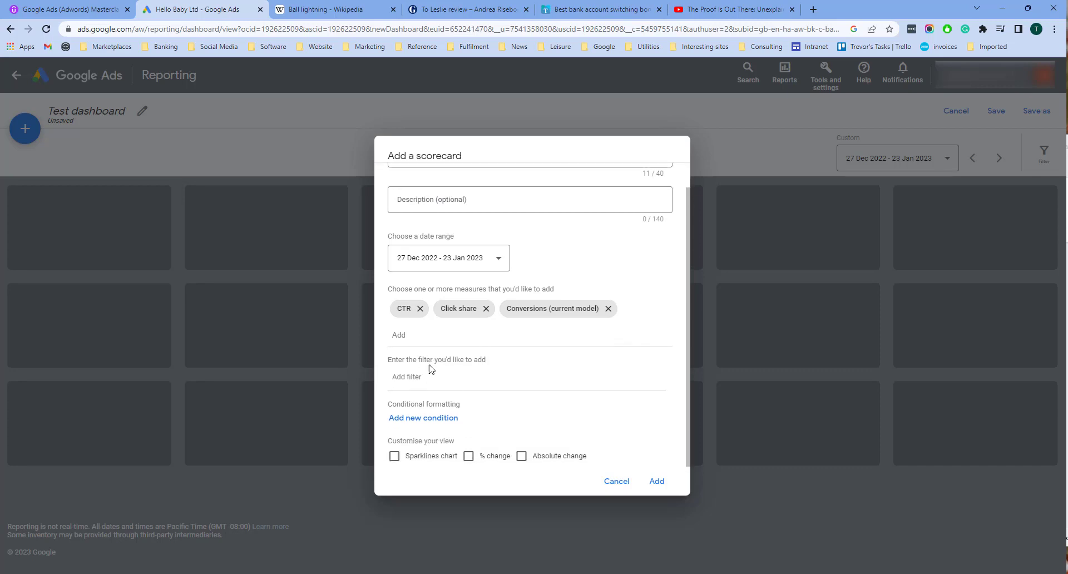
pyautogui.click(406, 378)
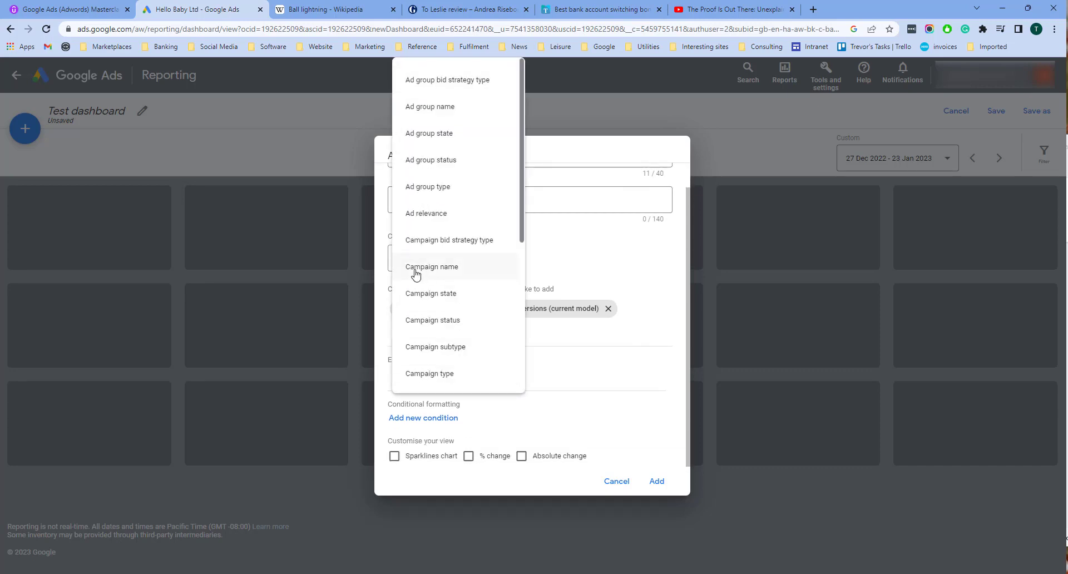
pyautogui.scroll(-1, 501, 167)
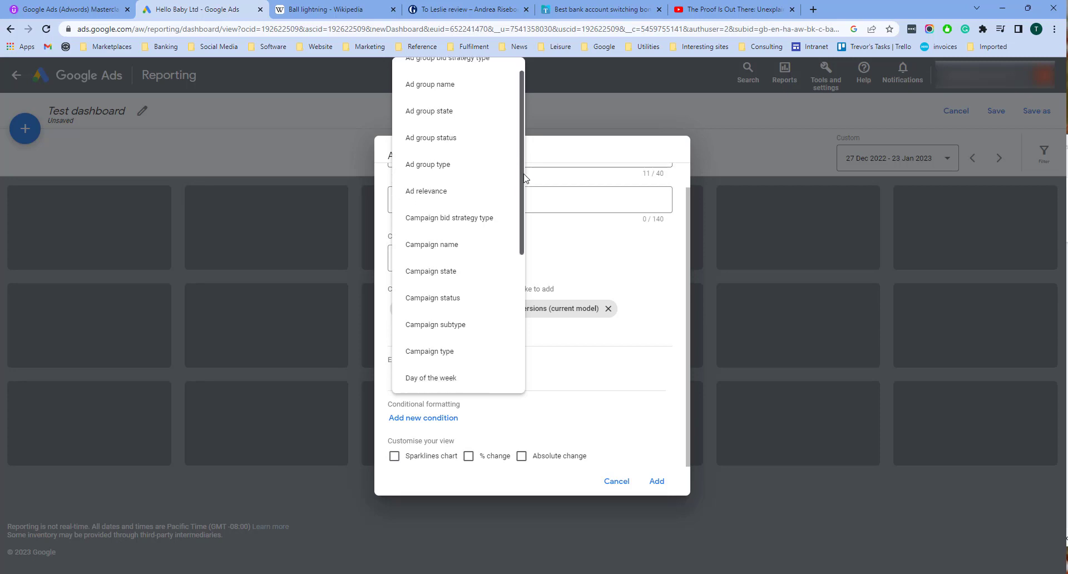
pyautogui.scroll(1, 522, 236)
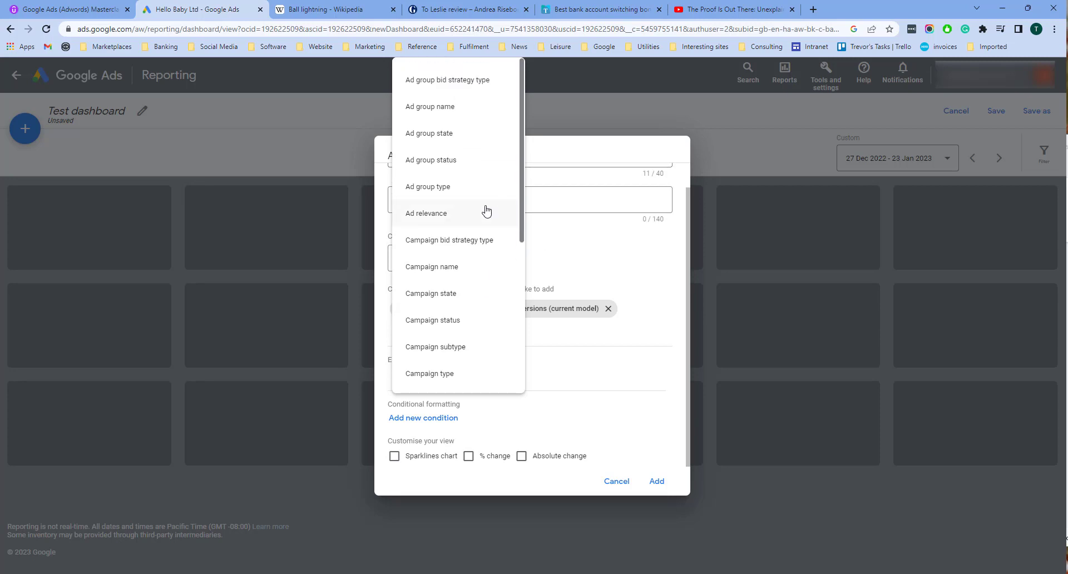
pyautogui.scroll(-2, 479, 259)
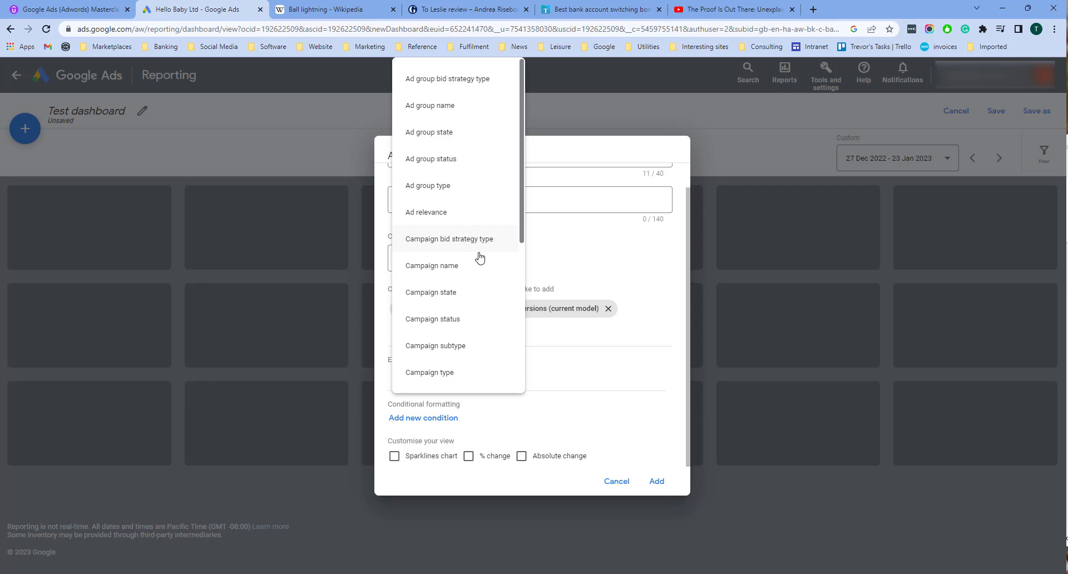
pyautogui.click(432, 216)
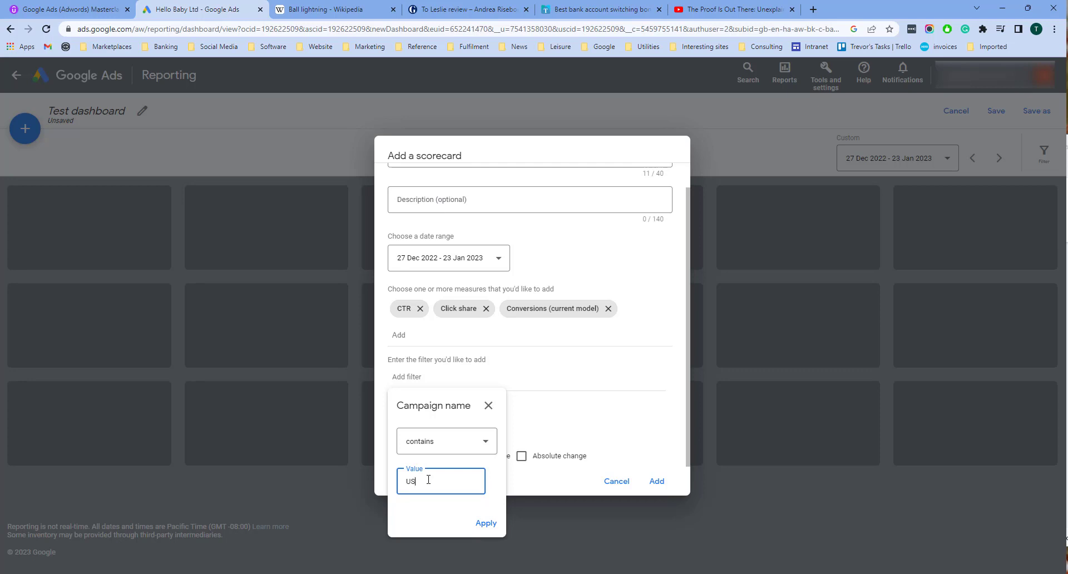
pyautogui.click(486, 526)
# Add a second scorecard filter that limits the campaign status to Eligible
pyautogui.click(529, 376)
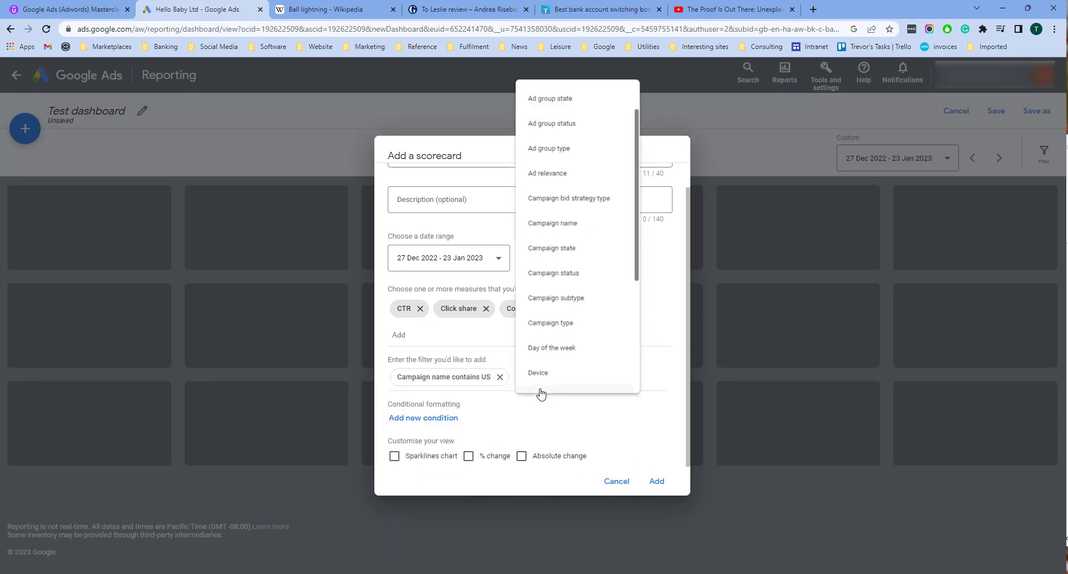
pyautogui.scroll(-1, 612, 222)
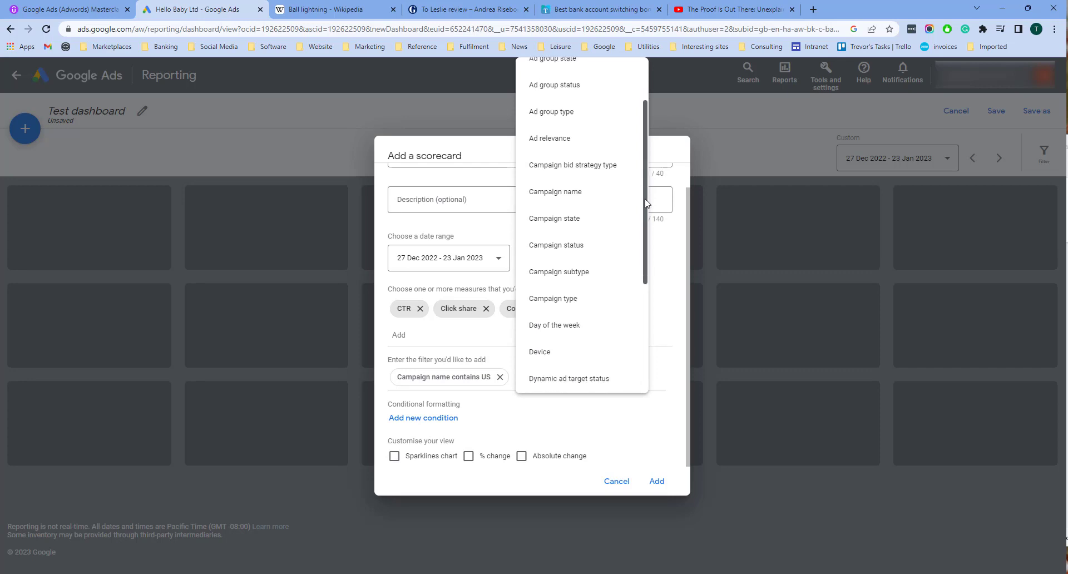
pyautogui.click(576, 249)
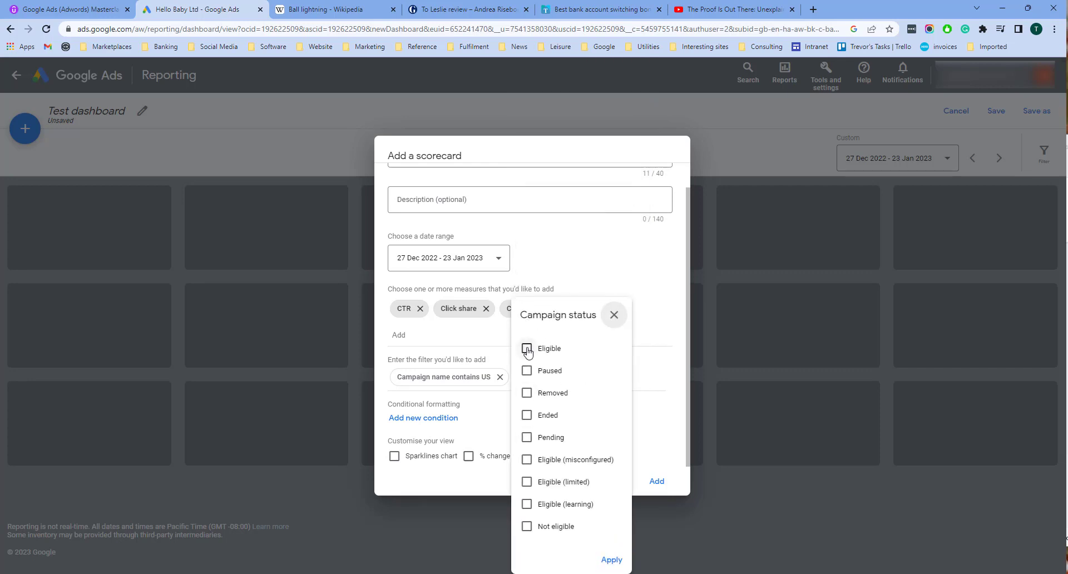
pyautogui.click(526, 348)
pyautogui.click(612, 560)
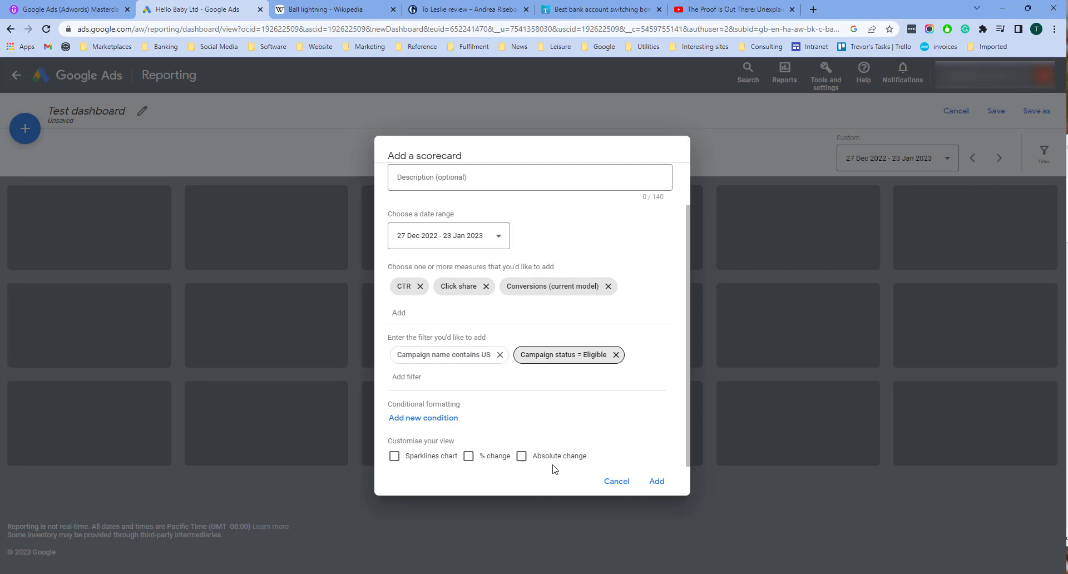
# Enable the sparklines chart, % change and absolute change for the scorecard and add it to the dashboard
pyautogui.click(394, 456)
pyautogui.click(468, 456)
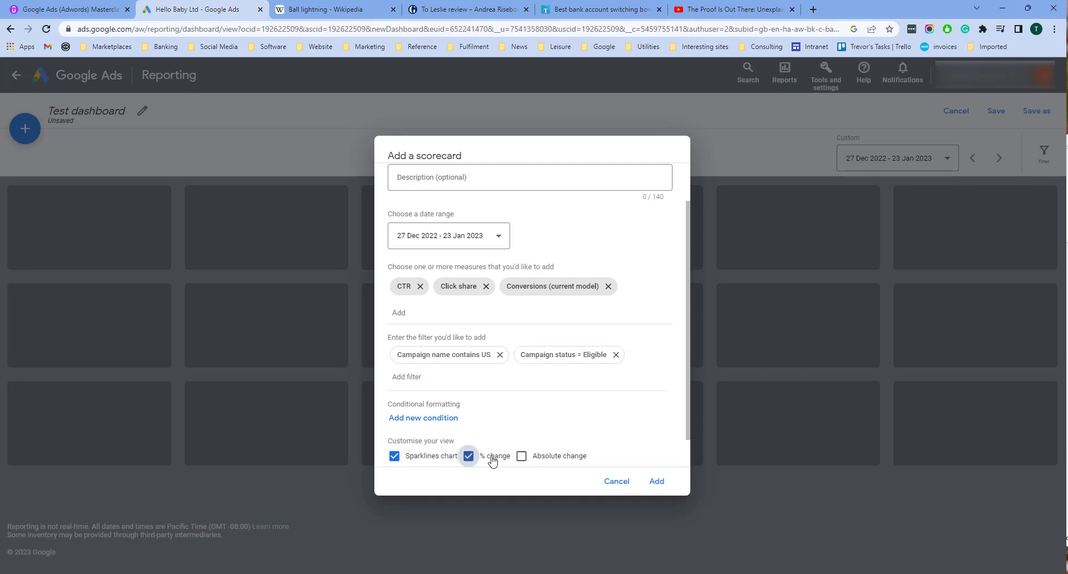
pyautogui.click(521, 456)
pyautogui.click(657, 481)
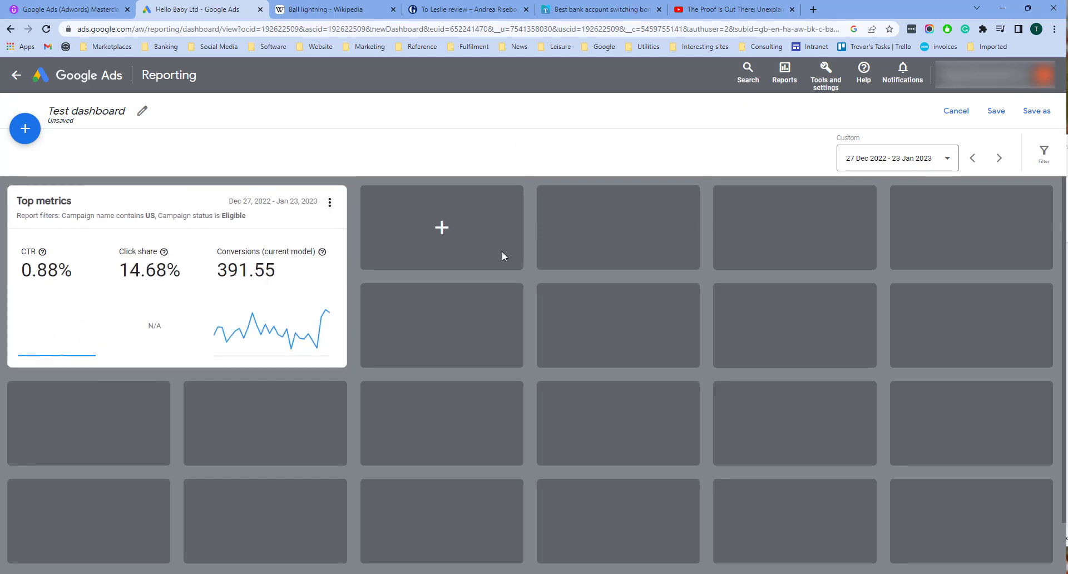
# Add the predefined basic Campaign report to the empty tile beside the Top metrics scorecard
pyautogui.click(441, 228)
pyautogui.click(479, 270)
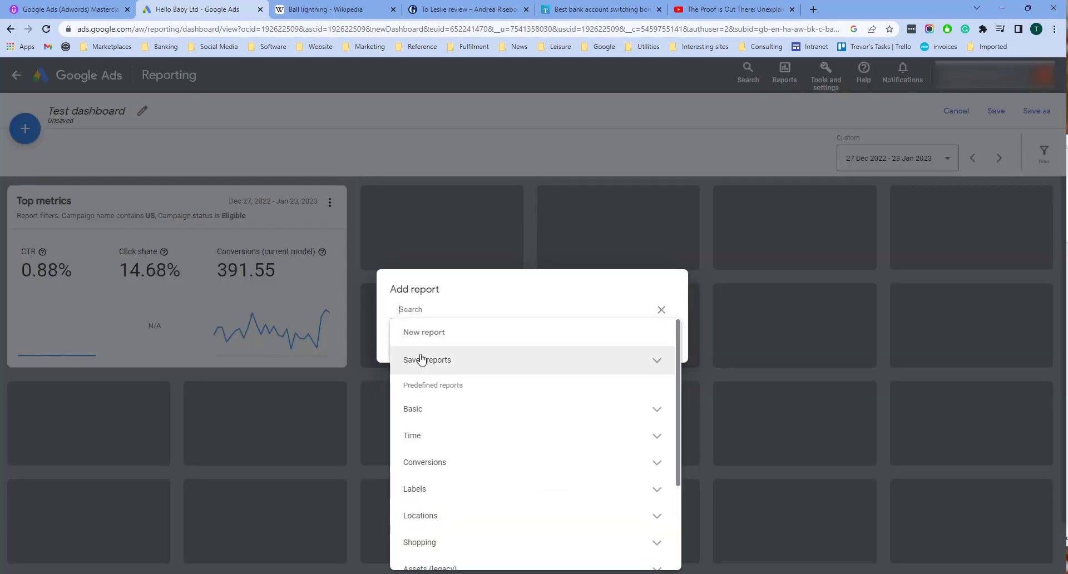
pyautogui.click(423, 415)
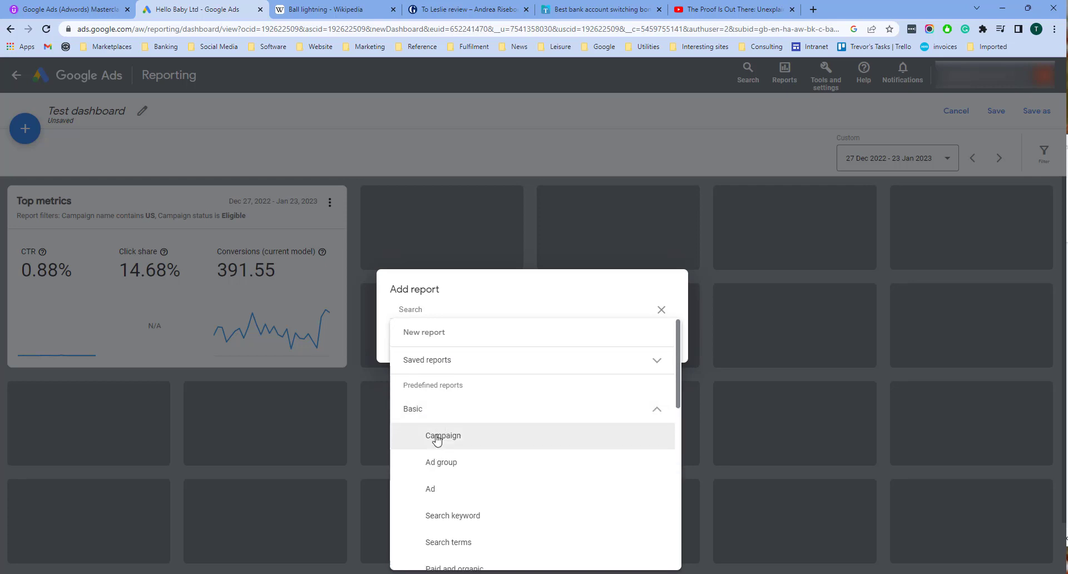
pyautogui.click(435, 435)
pyautogui.click(655, 349)
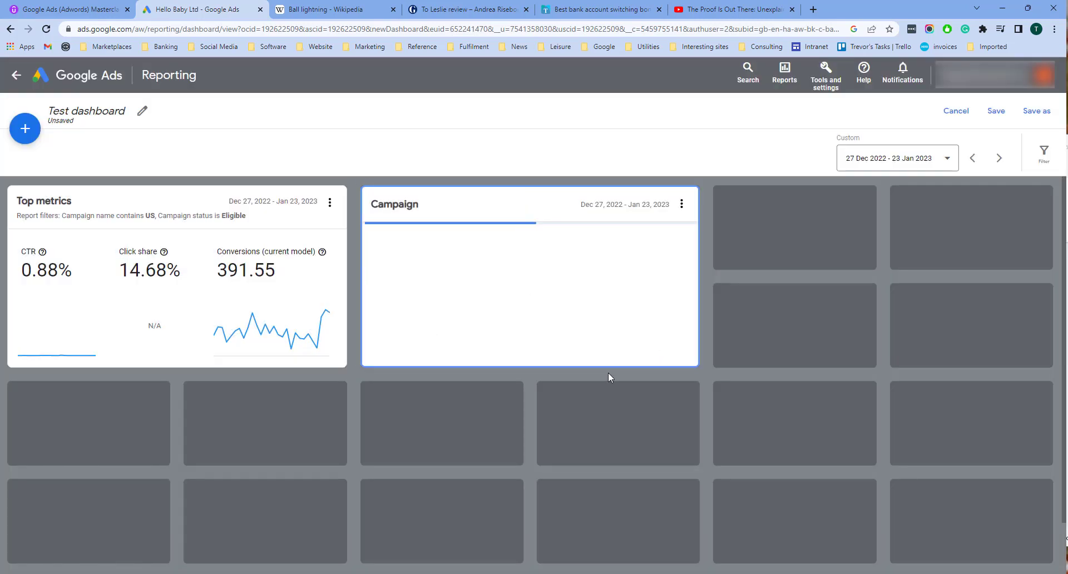
# Add the predefined basic Ad group report to the empty tile beside the Campaign report
pyautogui.click(794, 227)
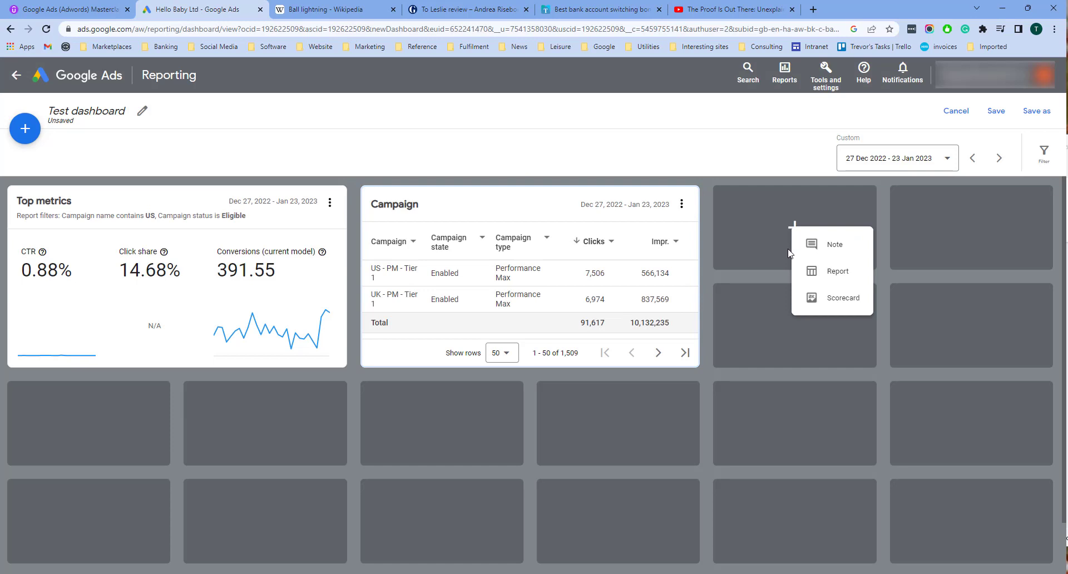
pyautogui.click(843, 275)
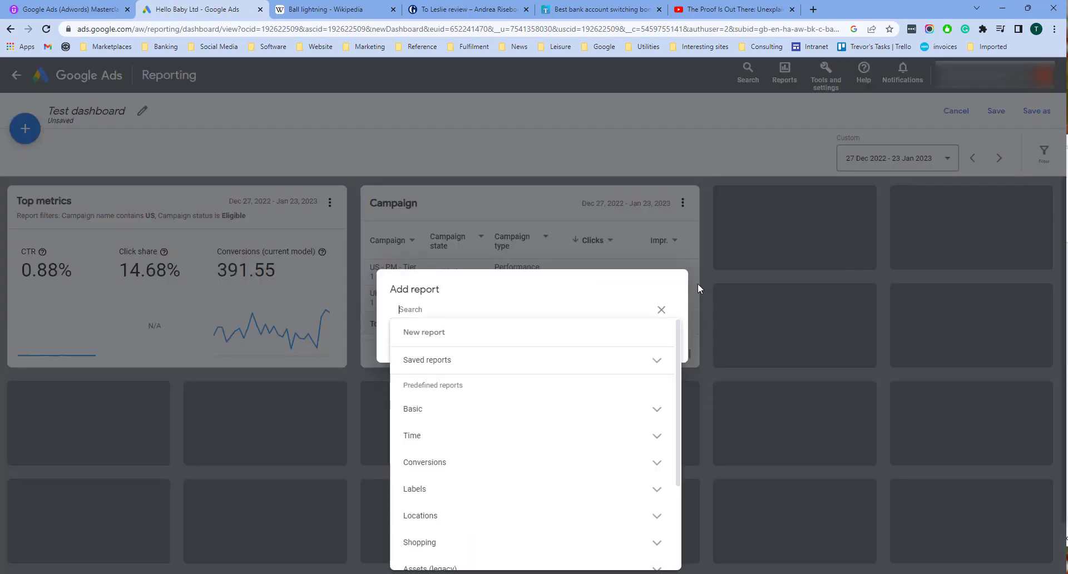
pyautogui.click(449, 416)
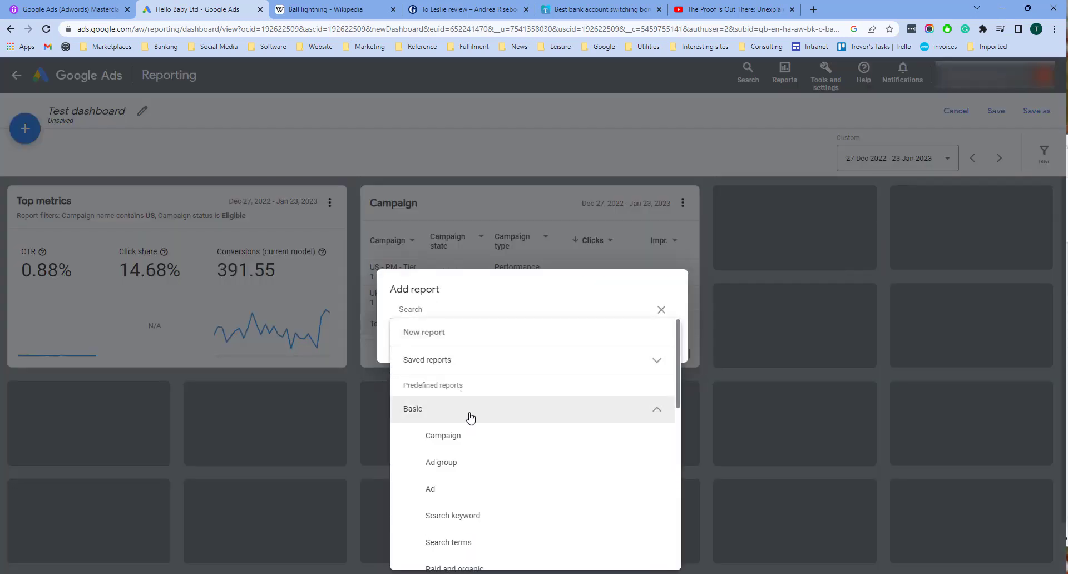
pyautogui.click(449, 465)
pyautogui.click(654, 350)
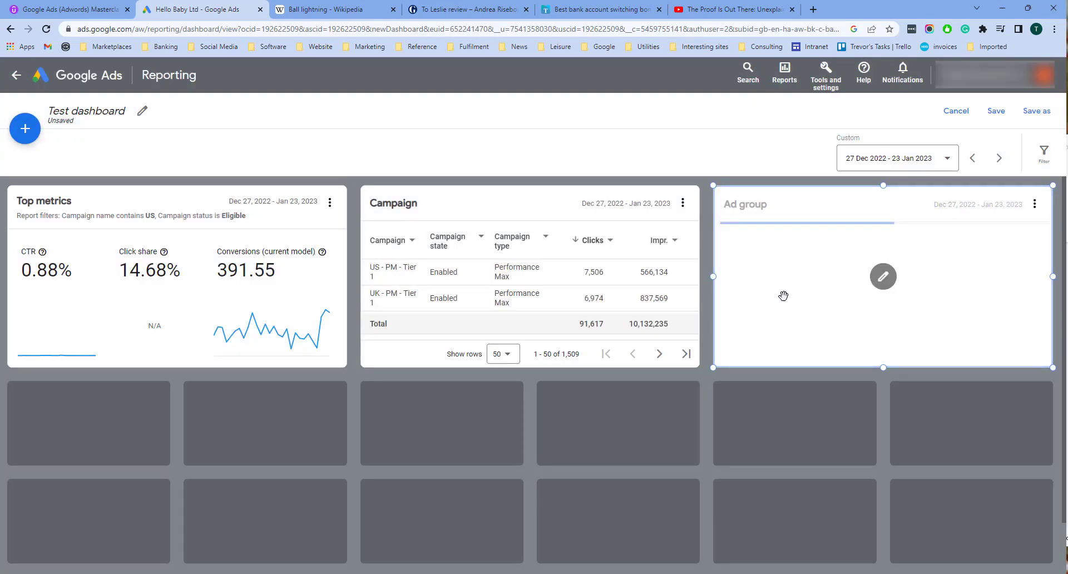
# Add a note reading "This is a test note" to the empty tile below the Top metrics scorecard
pyautogui.click(91, 424)
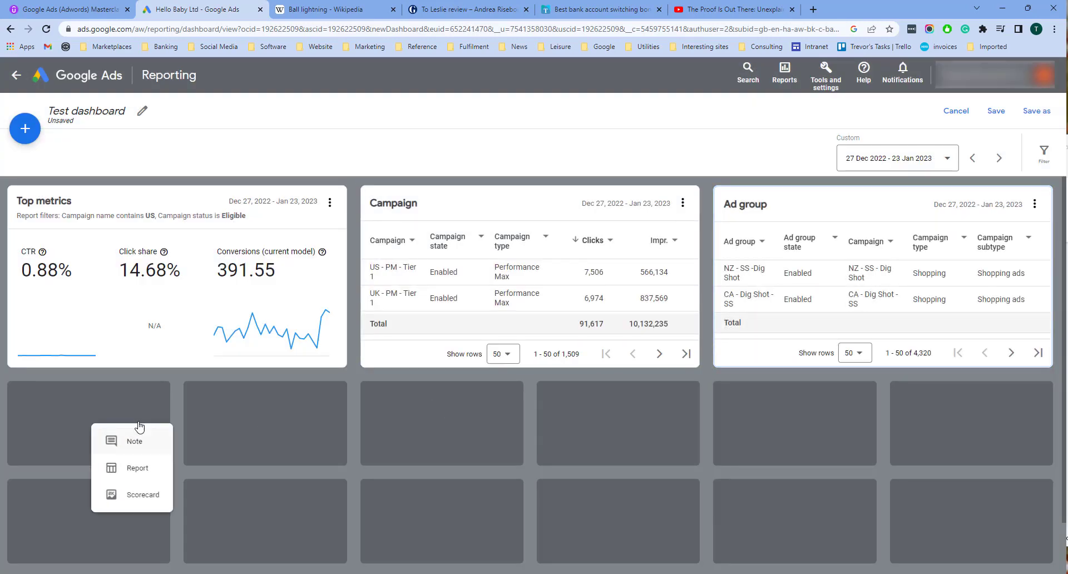
pyautogui.click(119, 443)
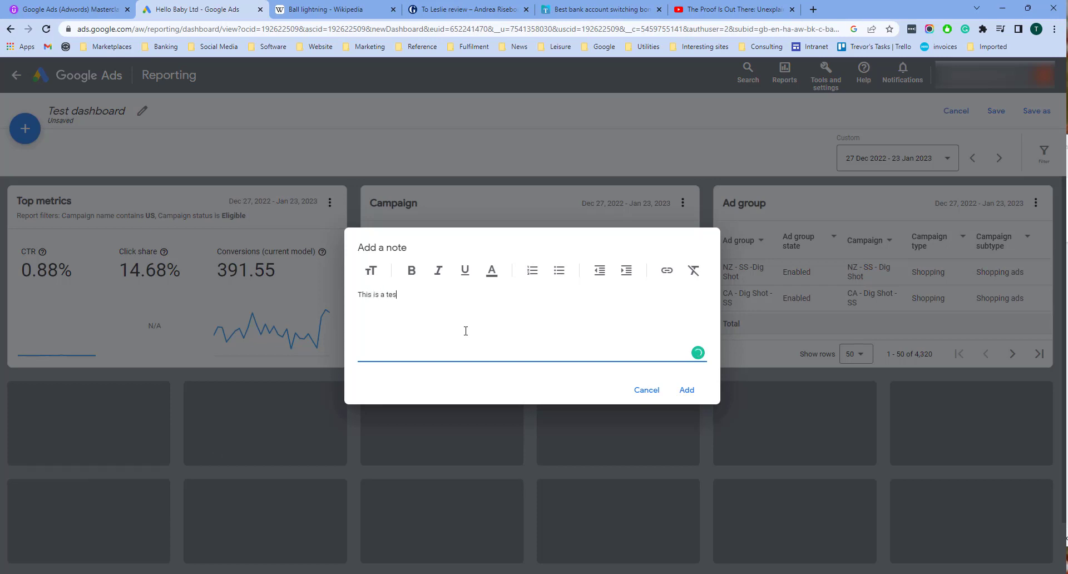
pyautogui.click(693, 392)
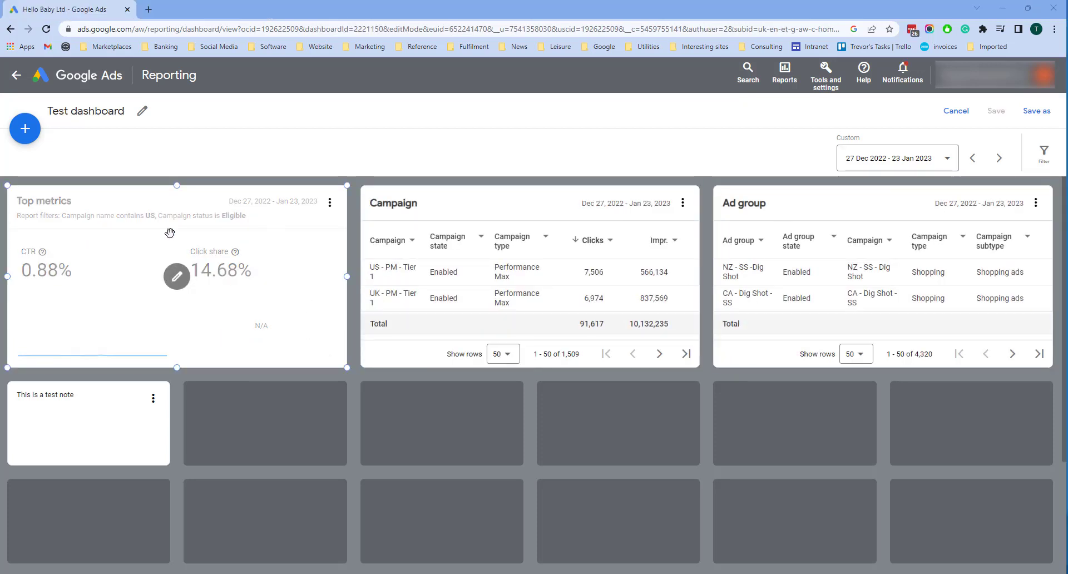
# Stack the Campaign report, the Ad group report and the test note in one column beneath the Top metrics scorecard
pyautogui.moveTo(349, 370)
pyautogui.mouseDown()
pyautogui.moveTo(525, 462)
pyautogui.moveTo(973, 454)
pyautogui.moveTo(694, 446)
pyautogui.moveTo(255, 304)
pyautogui.moveTo(357, 376)
pyautogui.mouseUp()
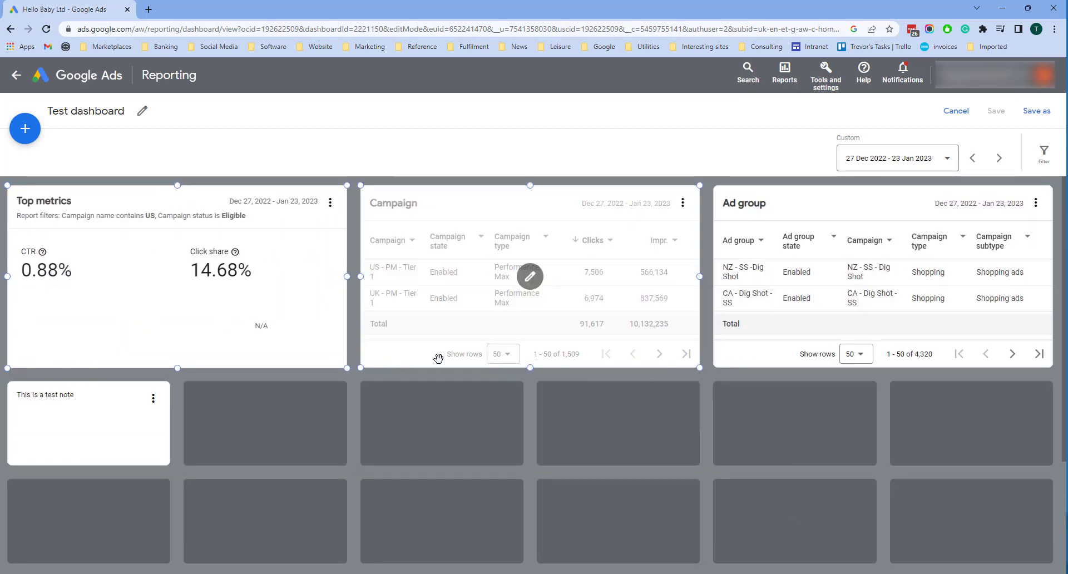
pyautogui.moveTo(137, 431); pyautogui.dragTo(152, 528)
pyautogui.moveTo(424, 327); pyautogui.dragTo(95, 518)
pyautogui.scroll(-2, 508, 414)
pyautogui.moveTo(775, 224); pyautogui.dragTo(121, 530)
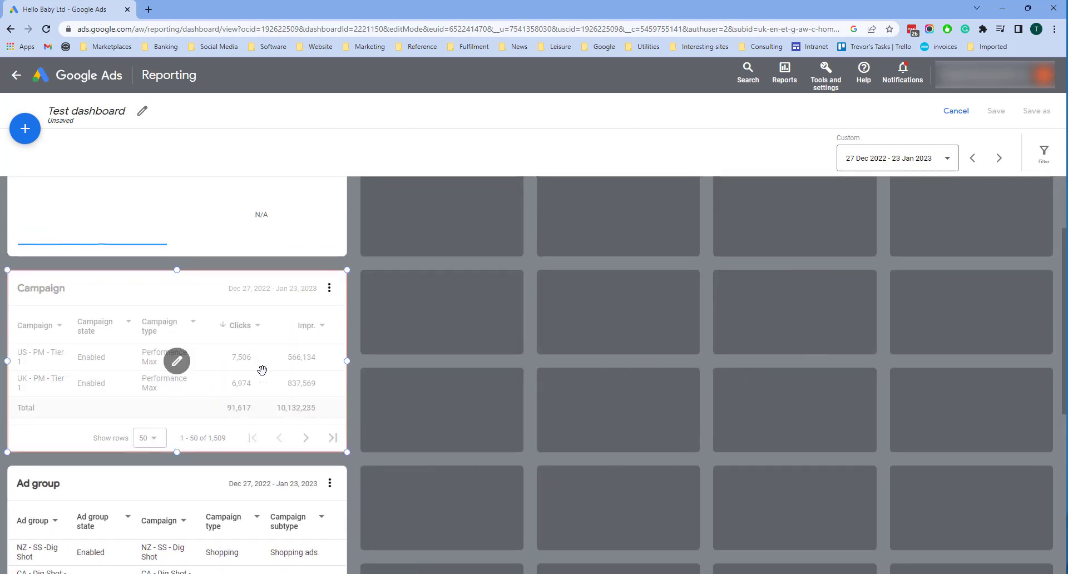
pyautogui.moveTo(262, 370); pyautogui.dragTo(618, 384)
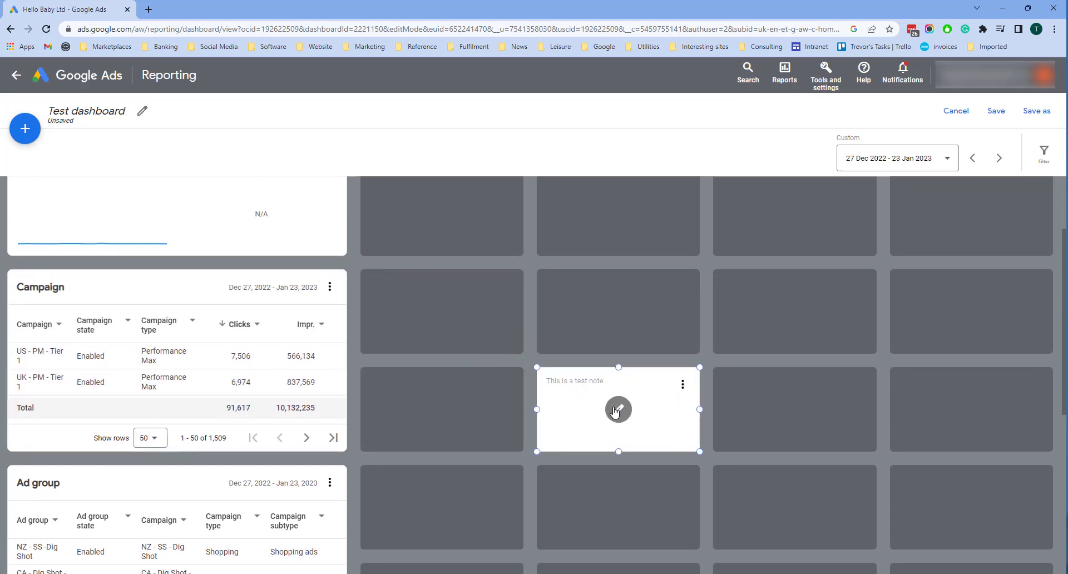
pyautogui.scroll(-2, 671, 401)
pyautogui.moveTo(593, 335); pyautogui.dragTo(87, 573)
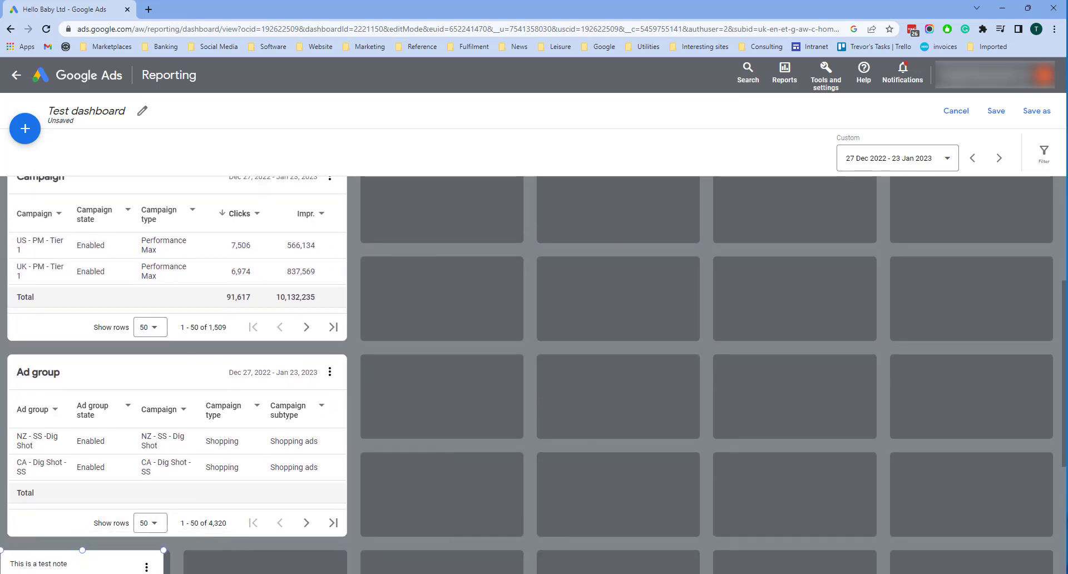
# Widen the Top metrics scorecard, the Campaign and Ad group reports and the test note to five grid columns each
pyautogui.scroll(4, 273, 490)
pyautogui.moveTo(348, 276); pyautogui.dragTo(864, 255)
pyautogui.scroll(-4, 500, 373)
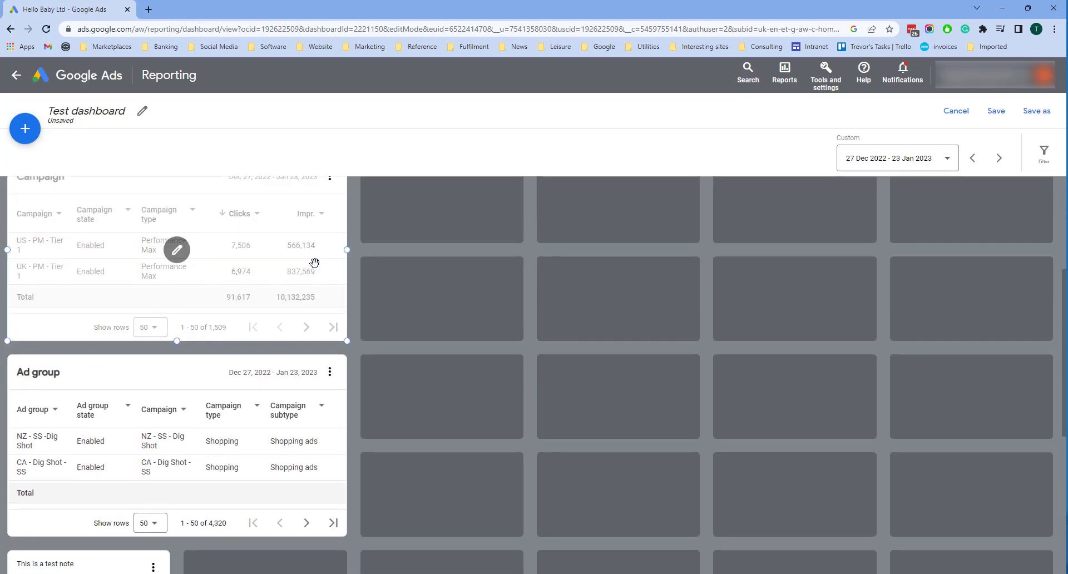
pyautogui.moveTo(345, 253); pyautogui.dragTo(865, 250)
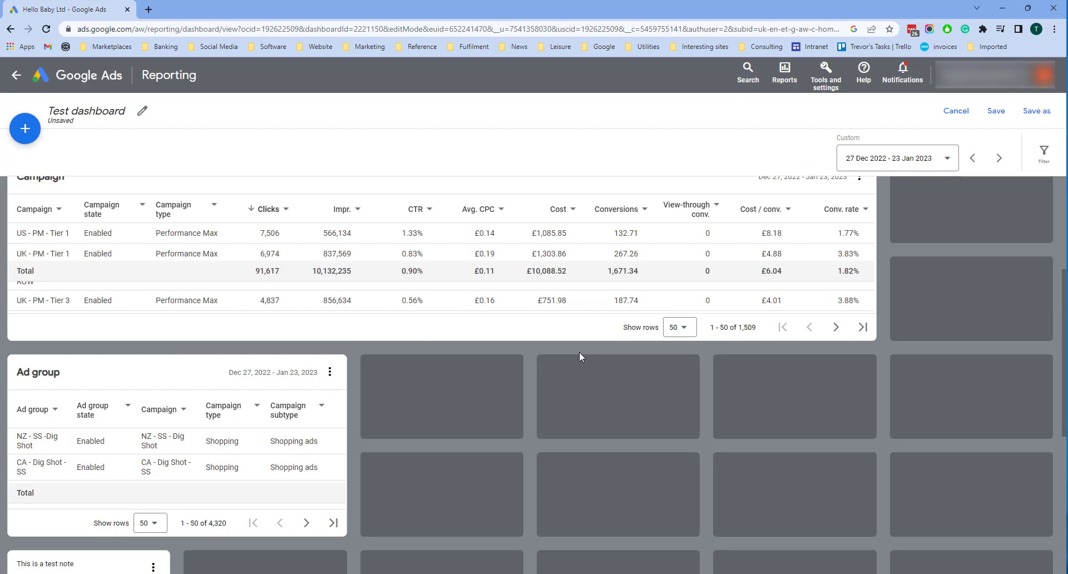
pyautogui.scroll(-2, 283, 365)
pyautogui.moveTo(345, 334); pyautogui.dragTo(778, 357)
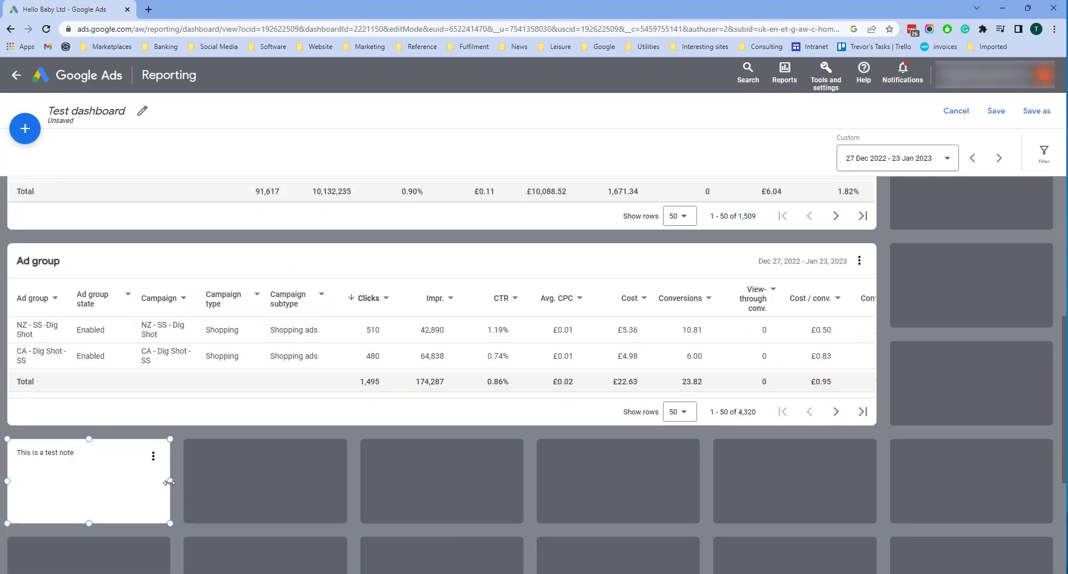
pyautogui.moveTo(169, 481); pyautogui.dragTo(871, 449)
pyautogui.scroll(6, 536, 410)
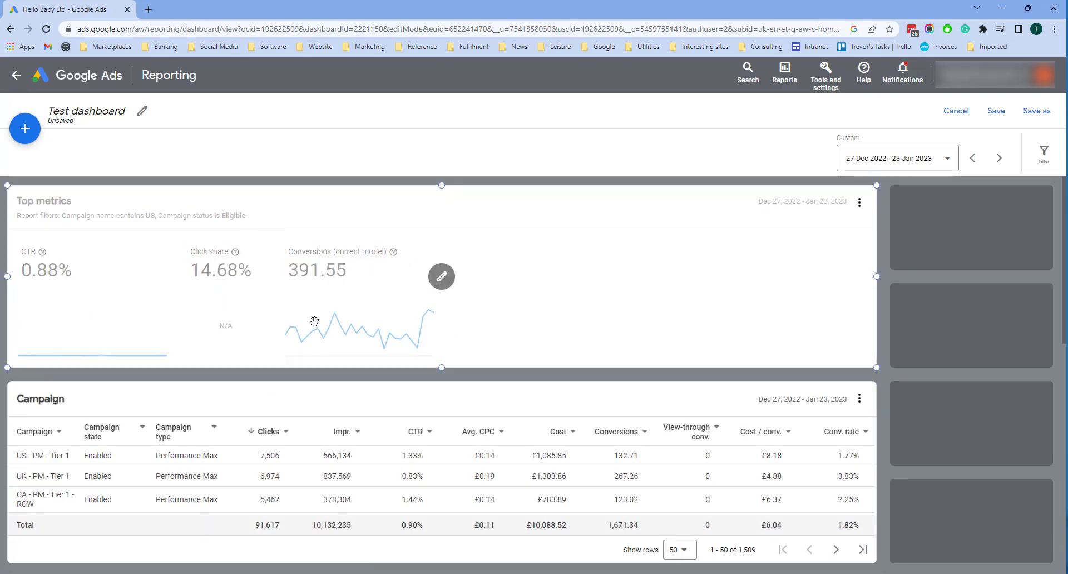
pyautogui.scroll(-2, 314, 321)
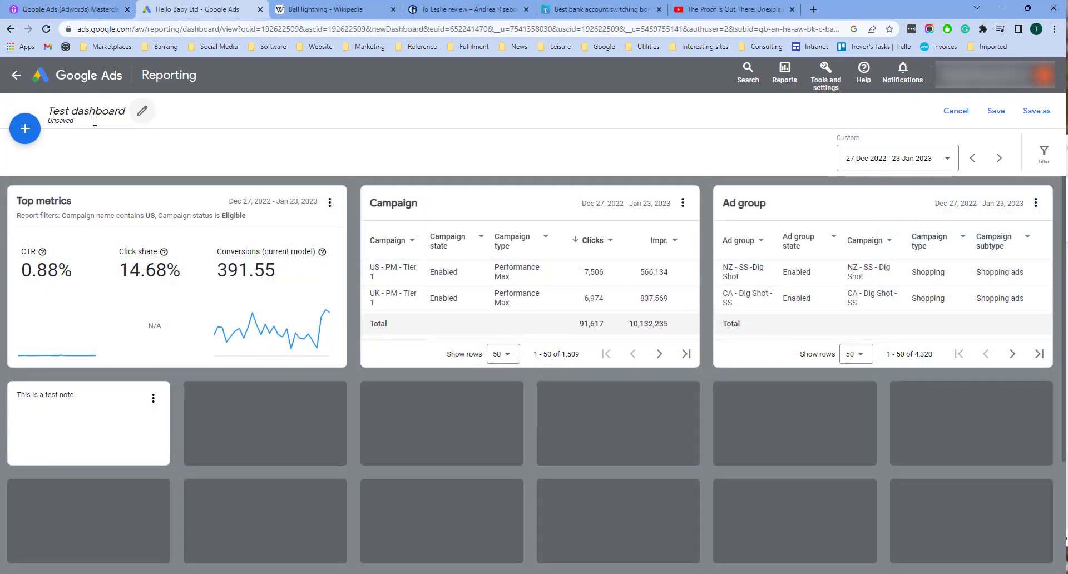
# Save the dashboard under the name Test dashboard
pyautogui.click(1031, 113)
pyautogui.moveTo(424, 302); pyautogui.dragTo(464, 301)
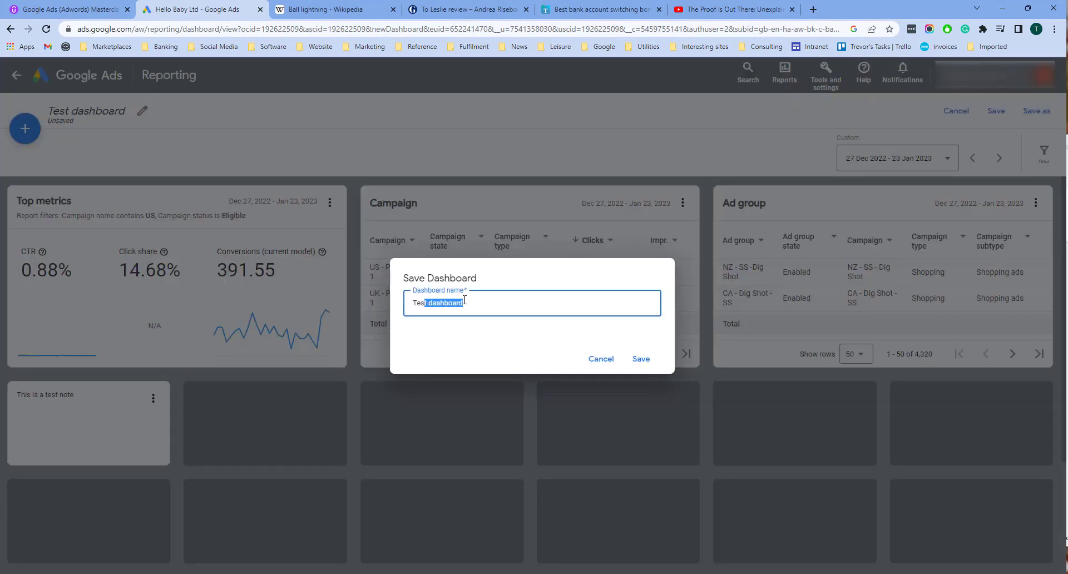
pyautogui.click(645, 359)
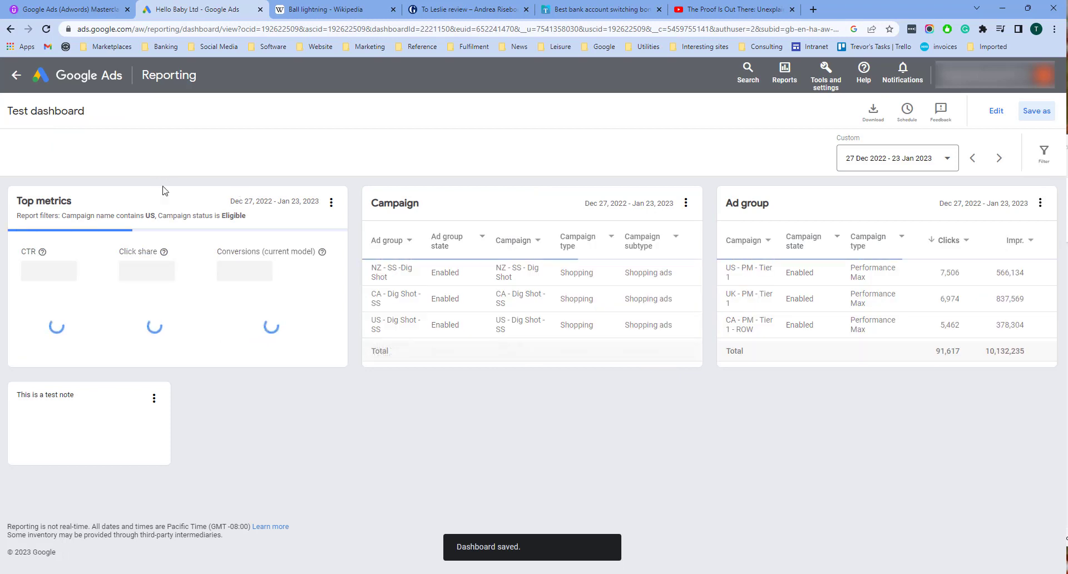
# Return to the dashboards list, open the UK - Shopping Performance dashboard and examine the UK performance scorecard's report filters
pyautogui.click(16, 74)
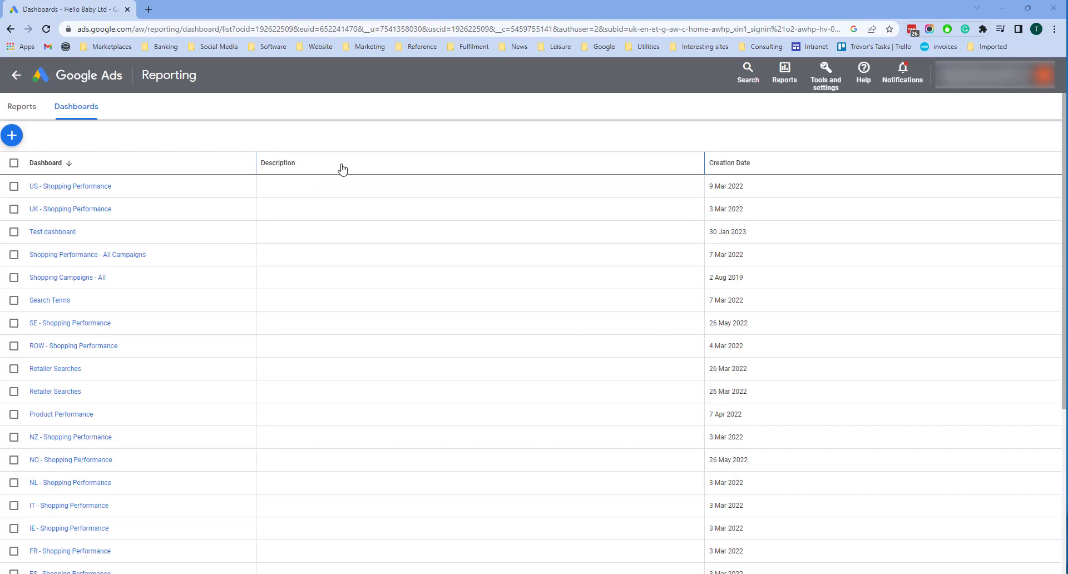
pyautogui.click(81, 210)
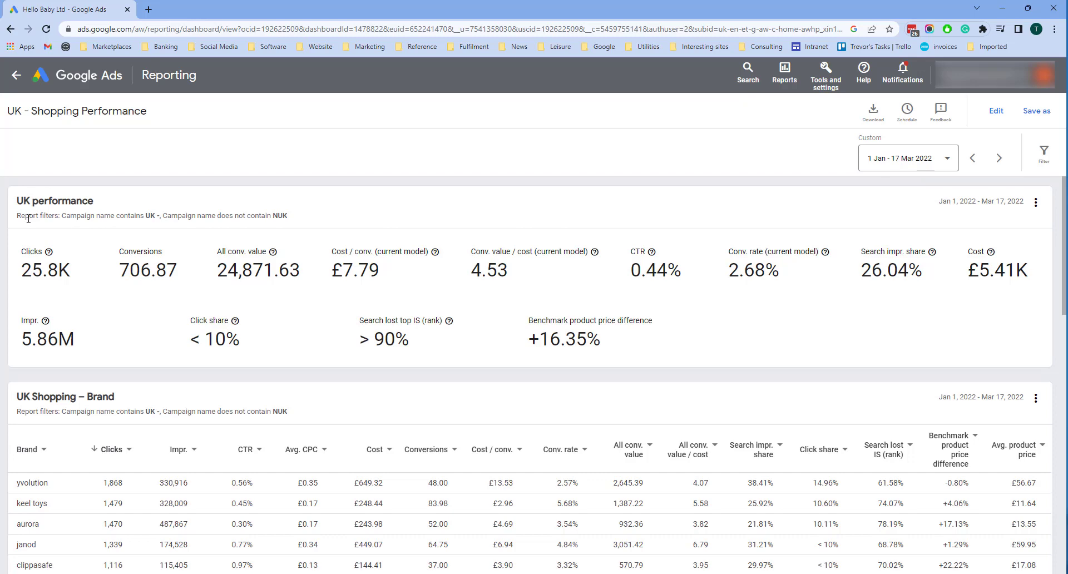
pyautogui.moveTo(27, 218); pyautogui.dragTo(157, 216)
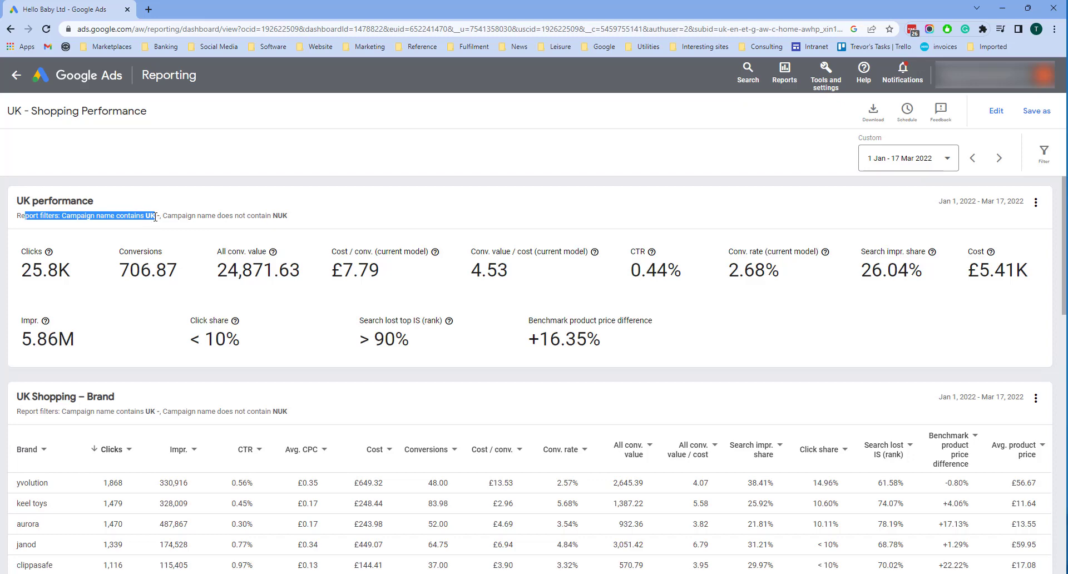
pyautogui.moveTo(294, 218); pyautogui.dragTo(167, 218)
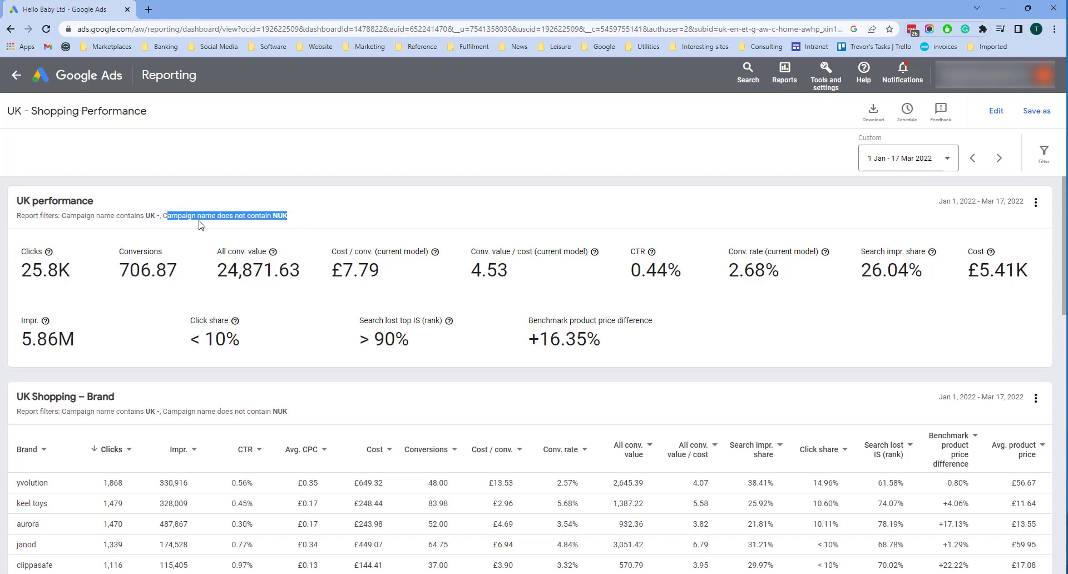
pyautogui.click(289, 220)
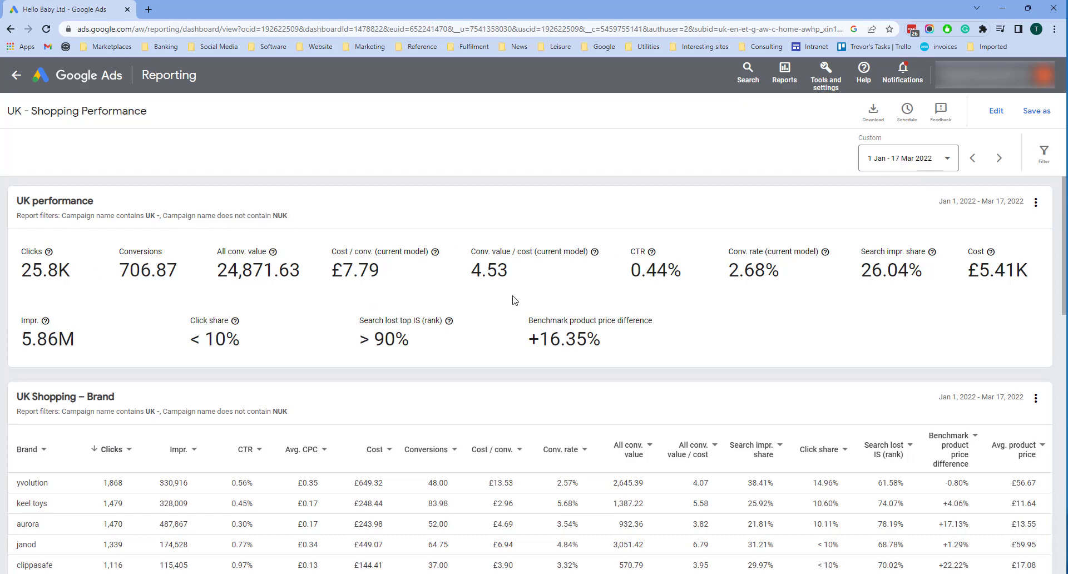
# Examine the UK Shopping – Brand report in expanded view, as well as the dashboard's Product and Search Terms reports
pyautogui.scroll(-3, 402, 341)
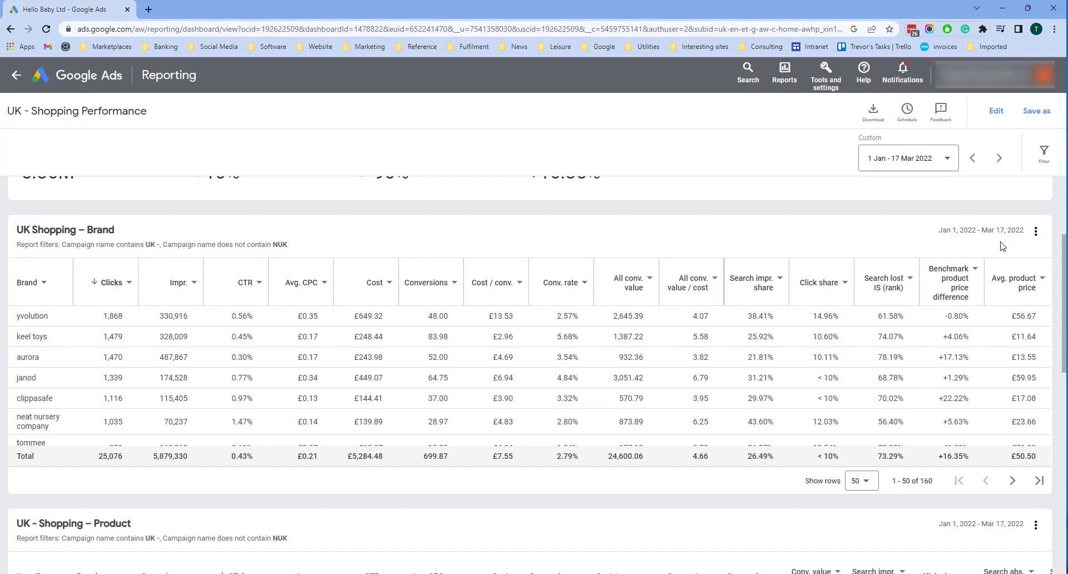
pyautogui.click(1036, 233)
pyautogui.click(1020, 244)
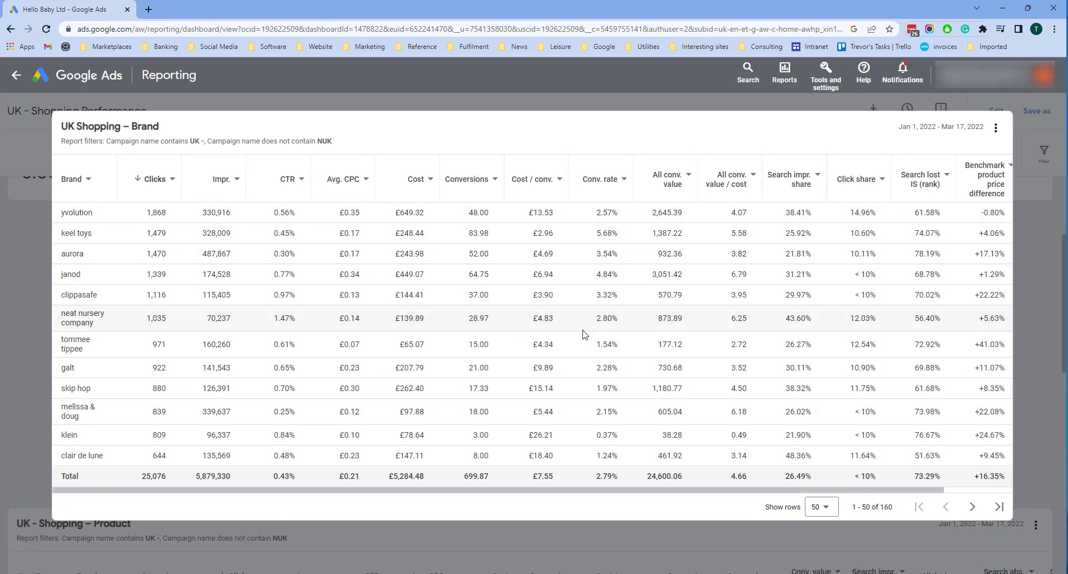
pyautogui.scroll(-4, 626, 312)
pyautogui.scroll(-6, 625, 313)
pyautogui.scroll(4, 620, 320)
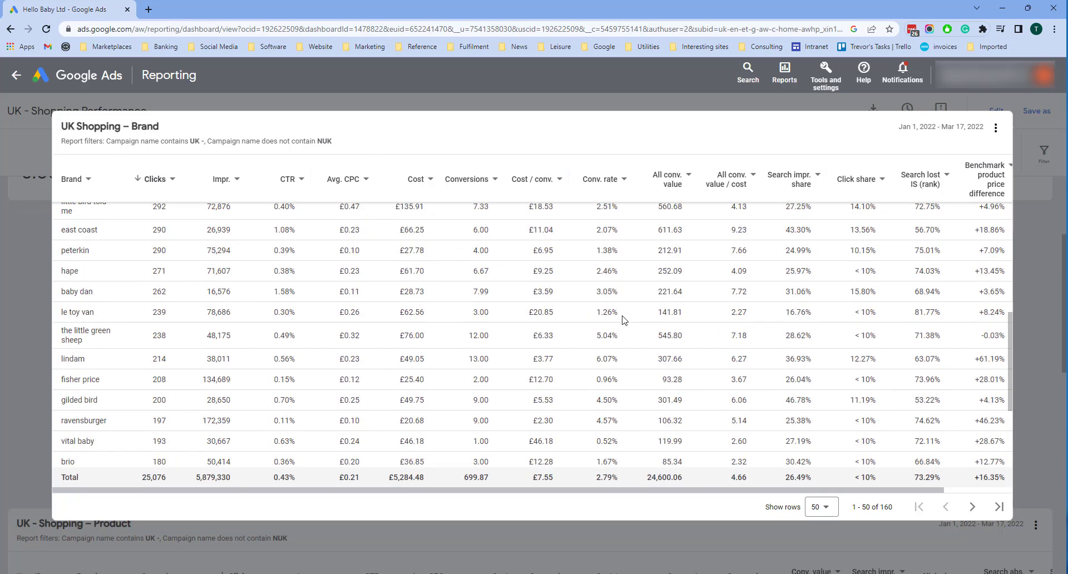
pyautogui.scroll(3, 616, 327)
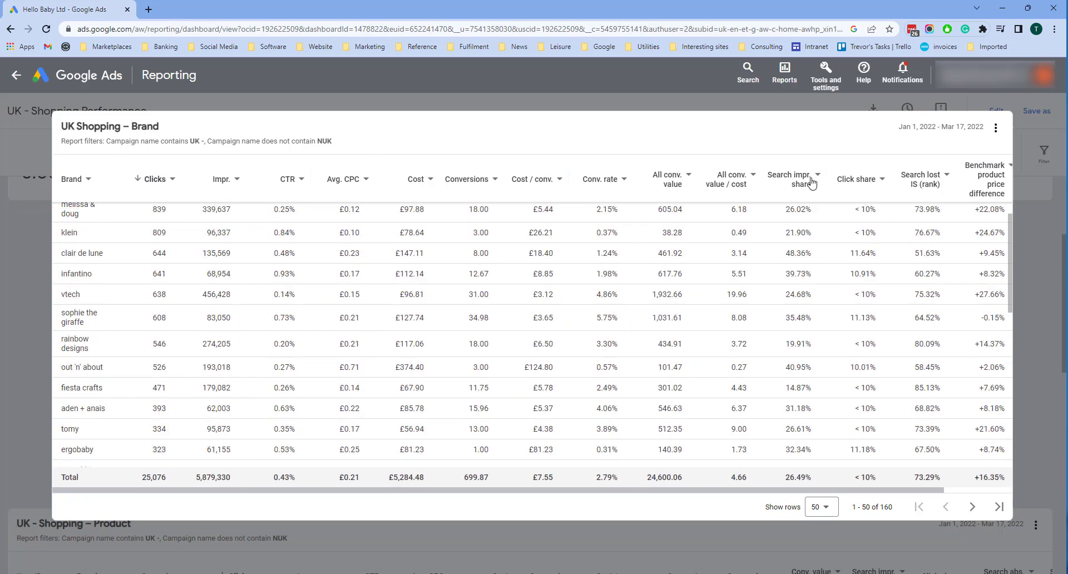
pyautogui.click(1021, 258)
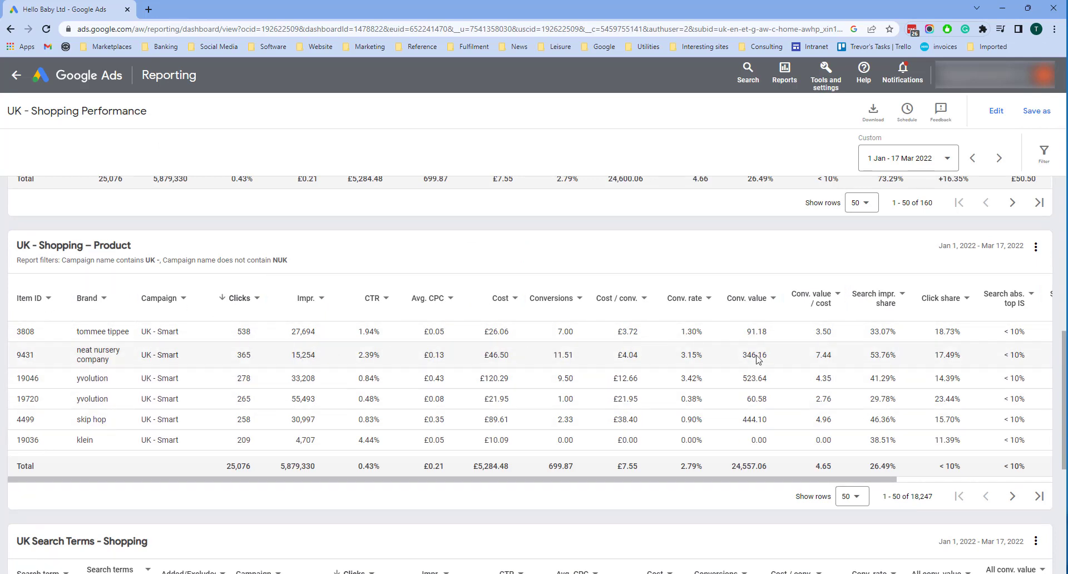
pyautogui.scroll(-3, 242, 440)
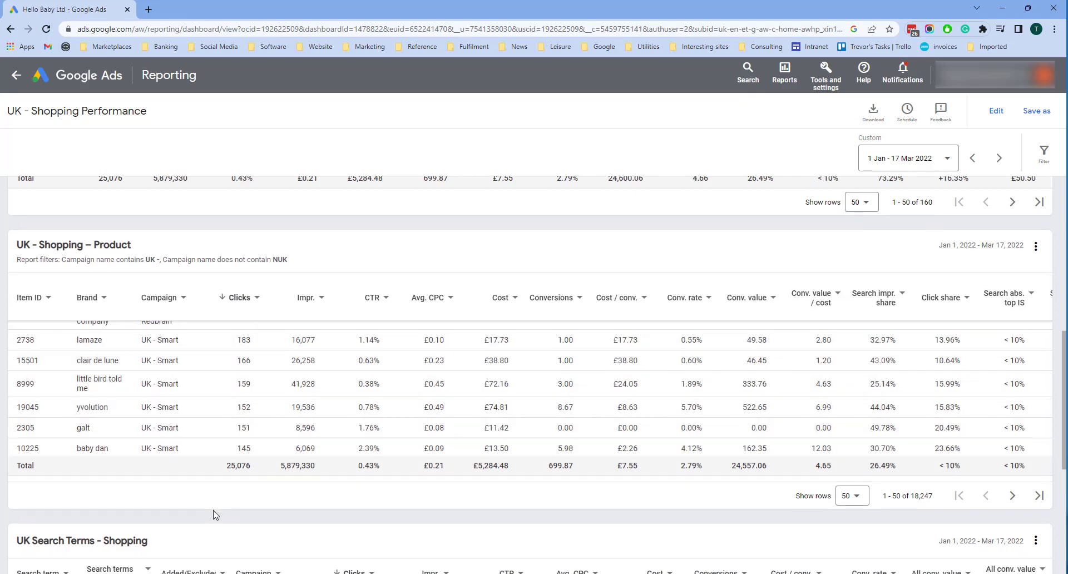
pyautogui.scroll(-4, 215, 514)
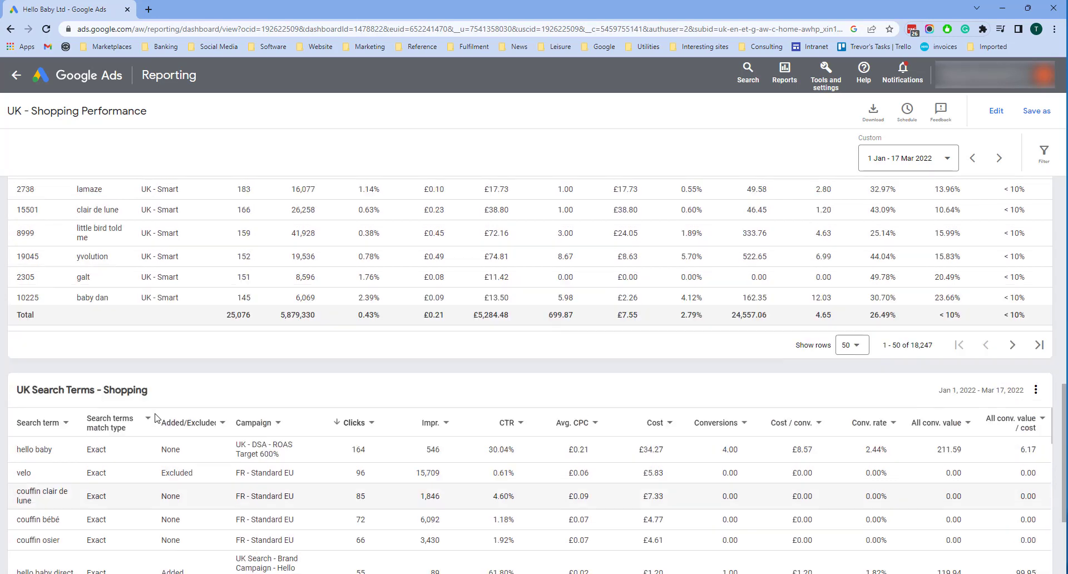
# Go back to the dashboards list, open the SE - Shopping Performance dashboard and look through its scorecard and reports
pyautogui.hotkey('alt', 'Left')
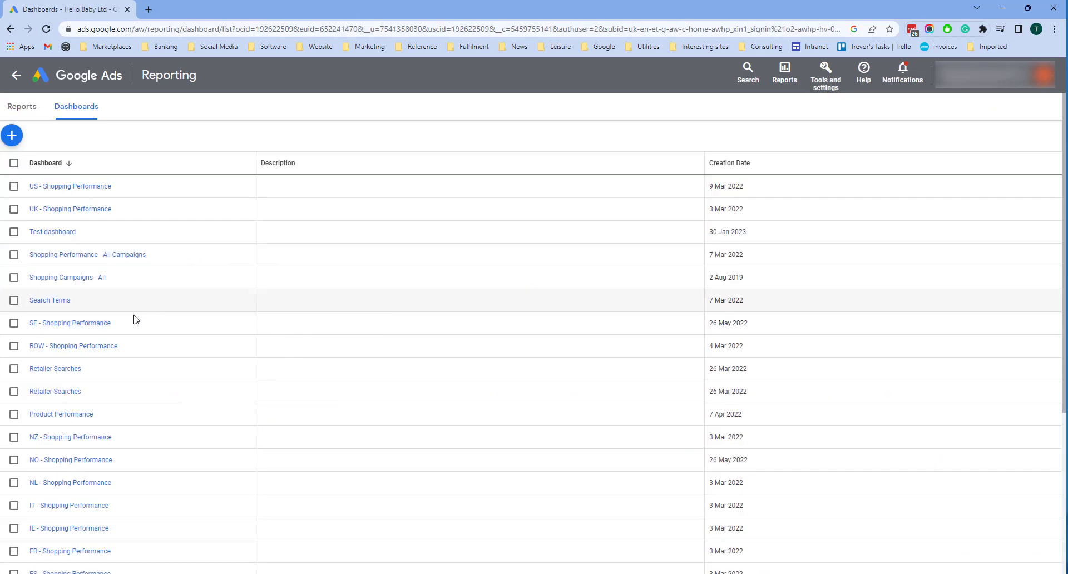
pyautogui.click(53, 325)
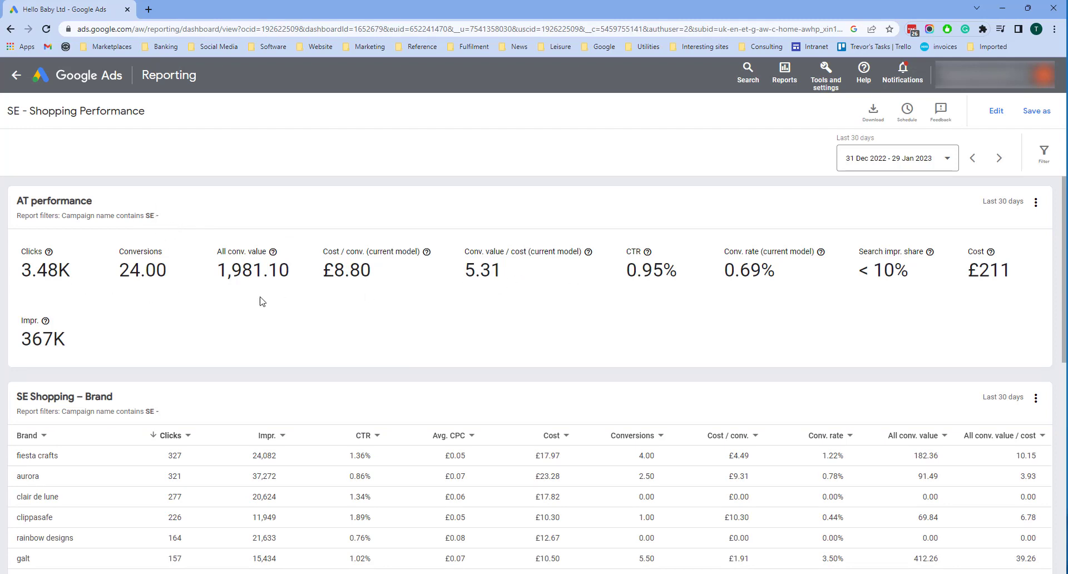
pyautogui.scroll(-2, 266, 305)
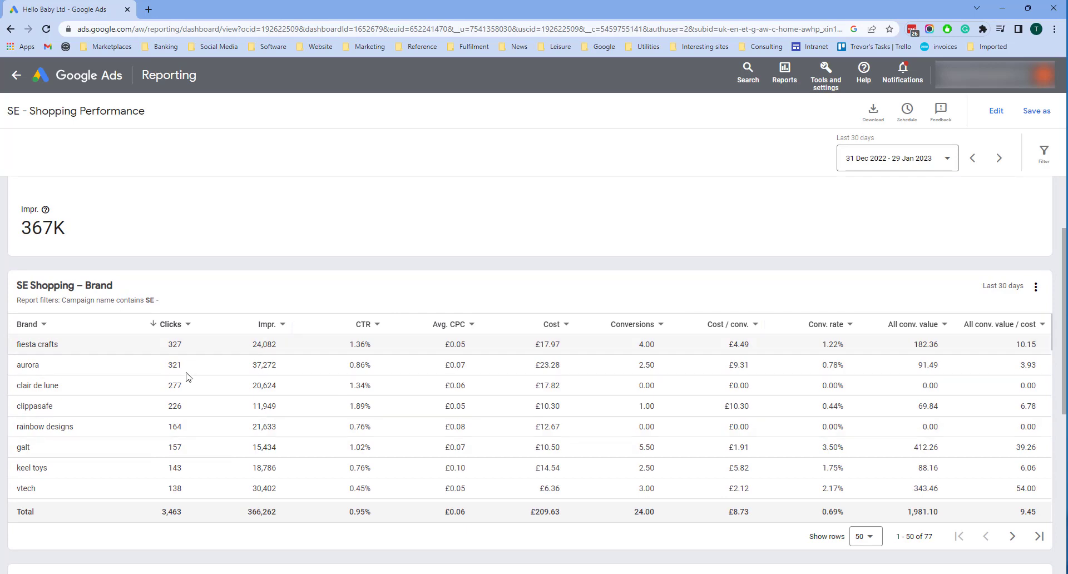
pyautogui.scroll(-4, 189, 389)
pyautogui.scroll(-5, 200, 453)
pyautogui.scroll(-5, 126, 348)
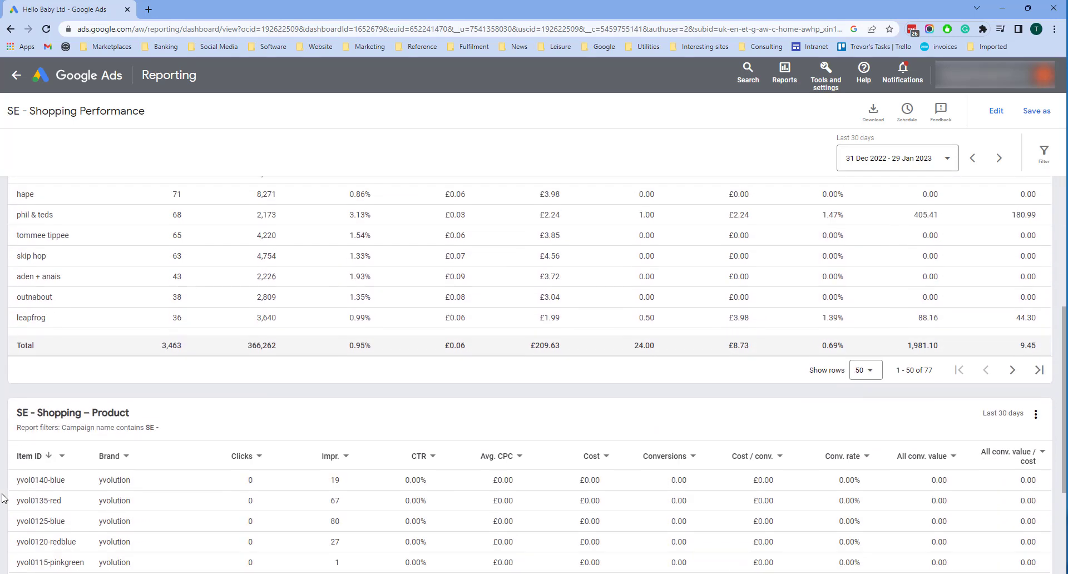
pyautogui.scroll(10, 706, 266)
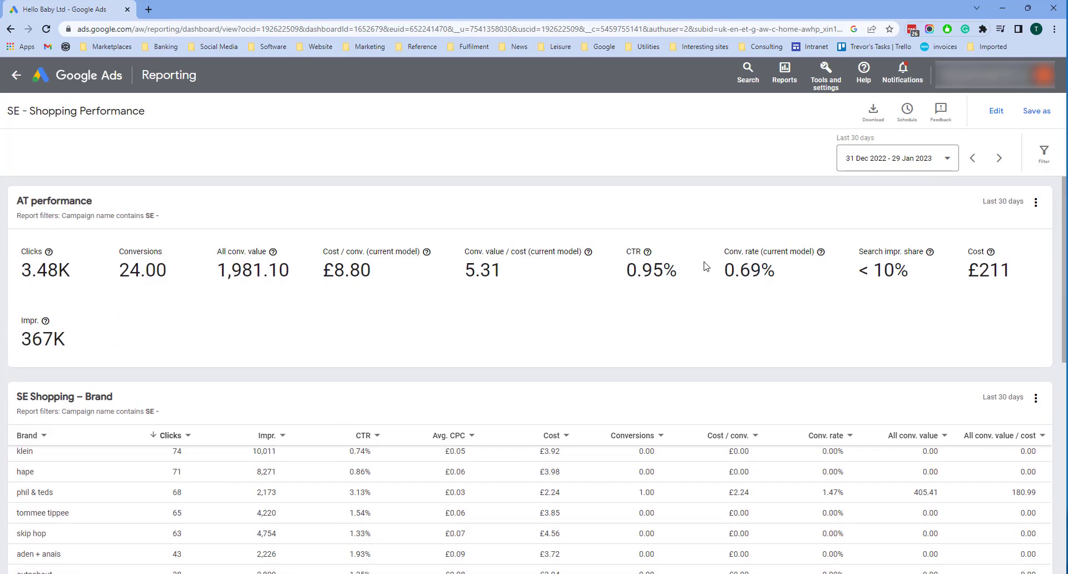
# Put the SE - Shopping Performance dashboard in edit mode and open its SE Shopping – Brand report in the report editor
pyautogui.click(996, 112)
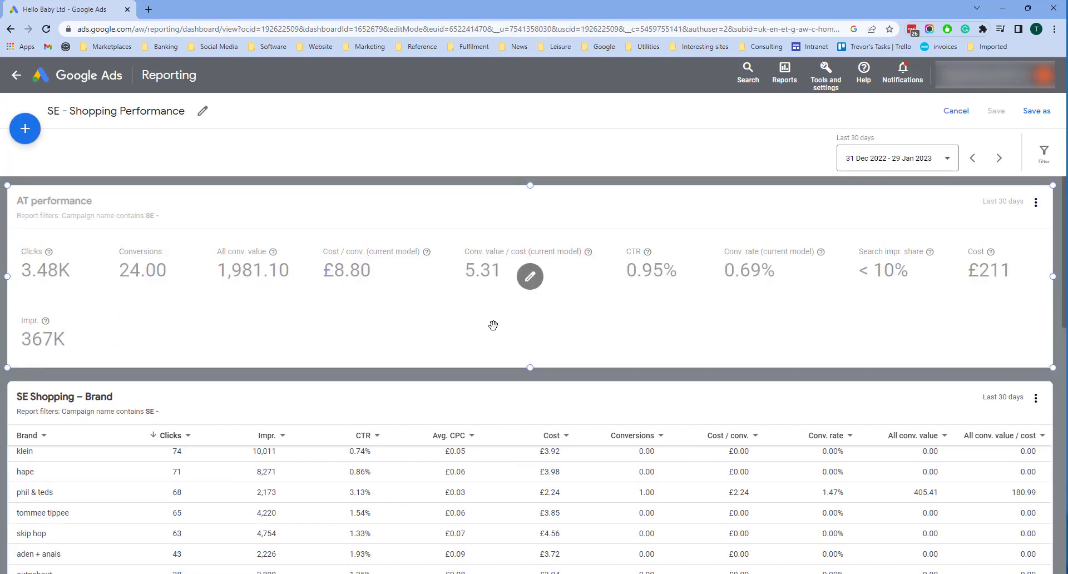
pyautogui.click(251, 391)
pyautogui.scroll(-3, 479, 480)
pyautogui.scroll(3, 508, 284)
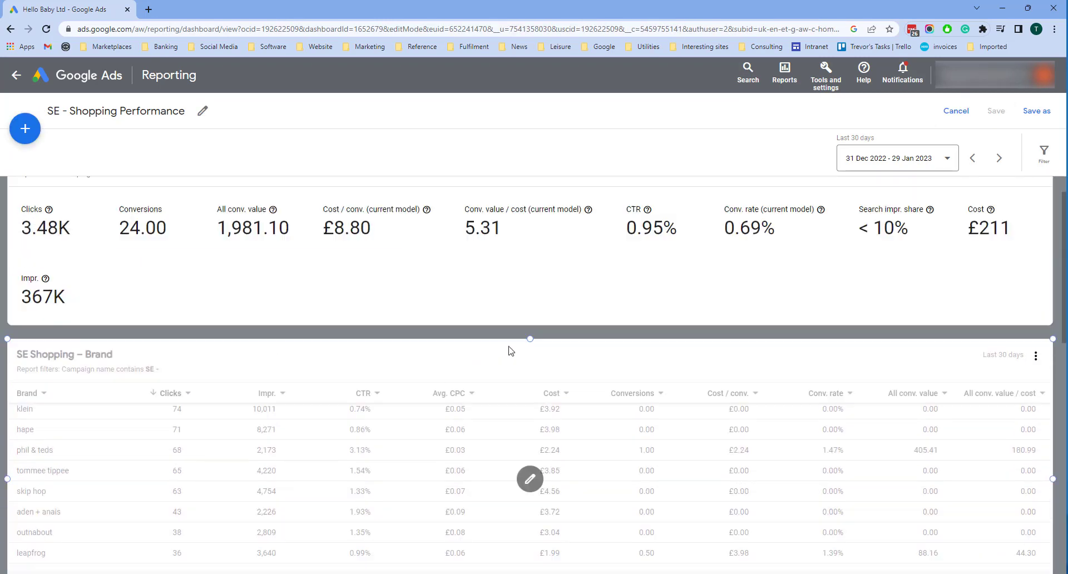
pyautogui.scroll(-2, 534, 411)
pyautogui.click(529, 411)
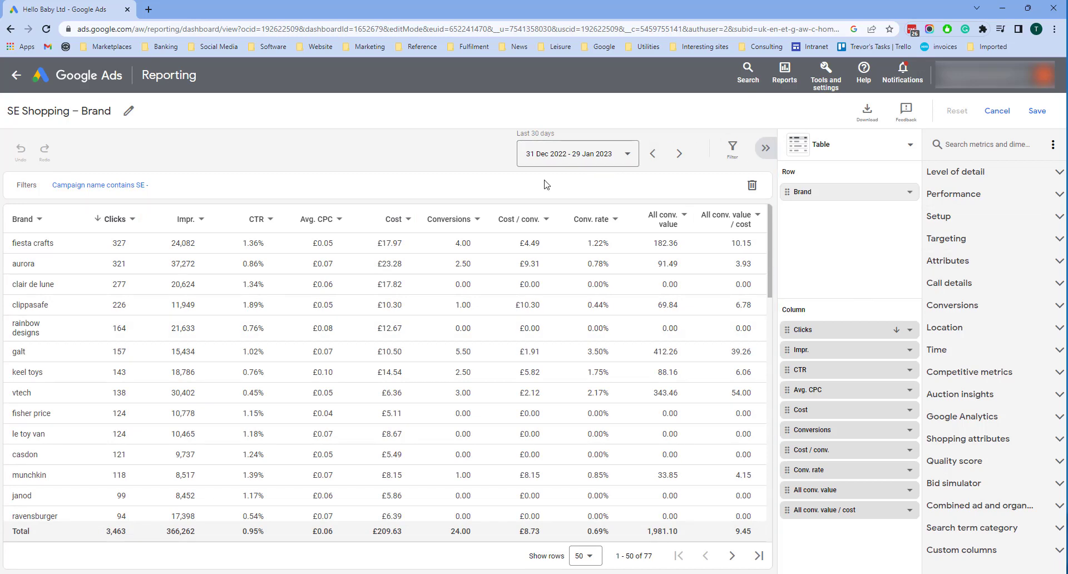
pyautogui.moveTo(569, 573)
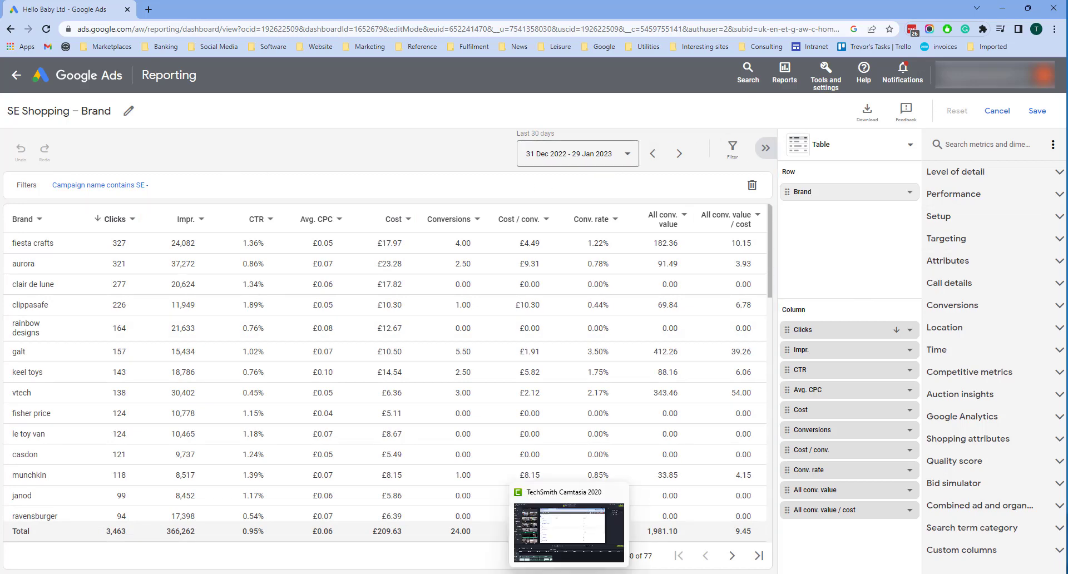